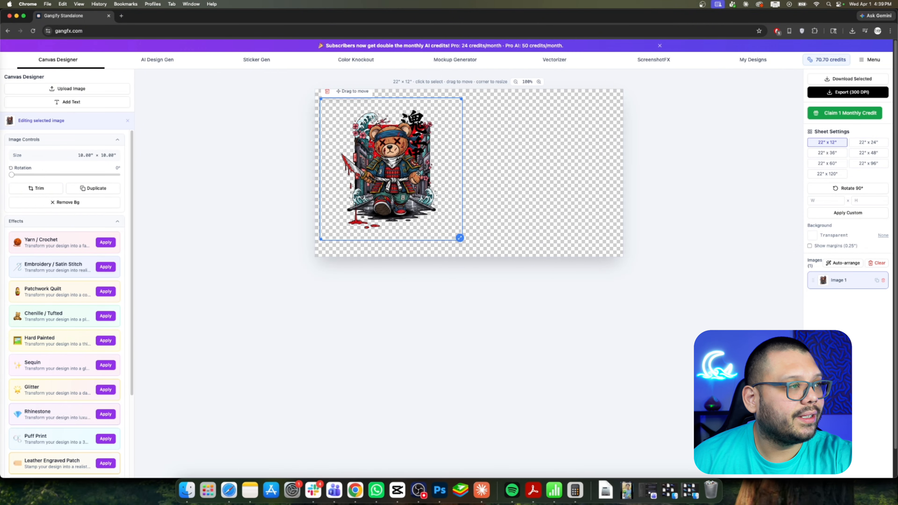
- Shift the bear image slightly toward the sheet's left edge and set the sheet size to 22" x 36"
{"action": "left_click_drag", "start_coordinate": [418, 173], "coordinate": [413, 173]}
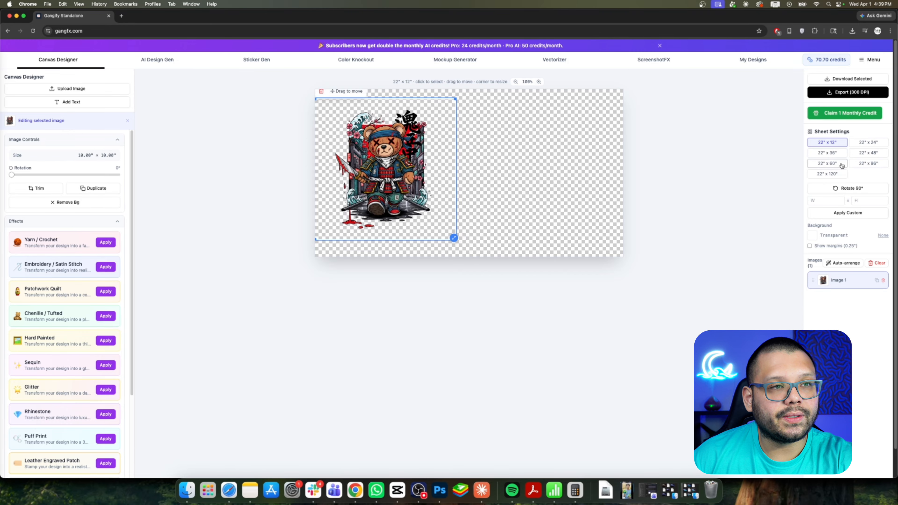
{"action": "left_click", "coordinate": [833, 166]}
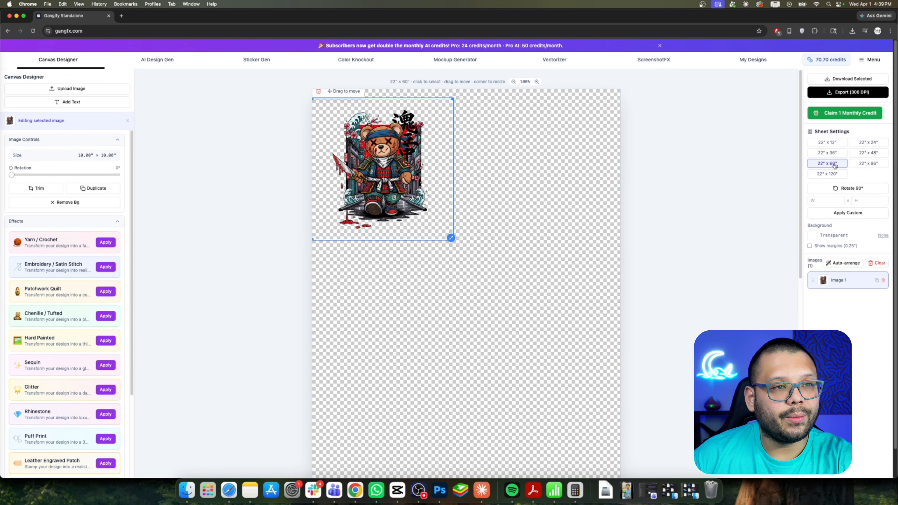
{"action": "left_click", "coordinate": [827, 153]}
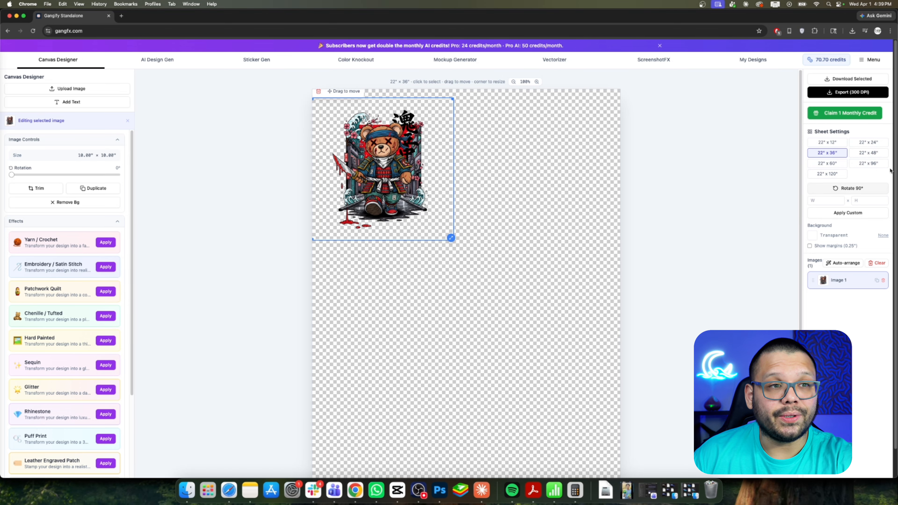
{"action": "left_click", "coordinate": [825, 199]}
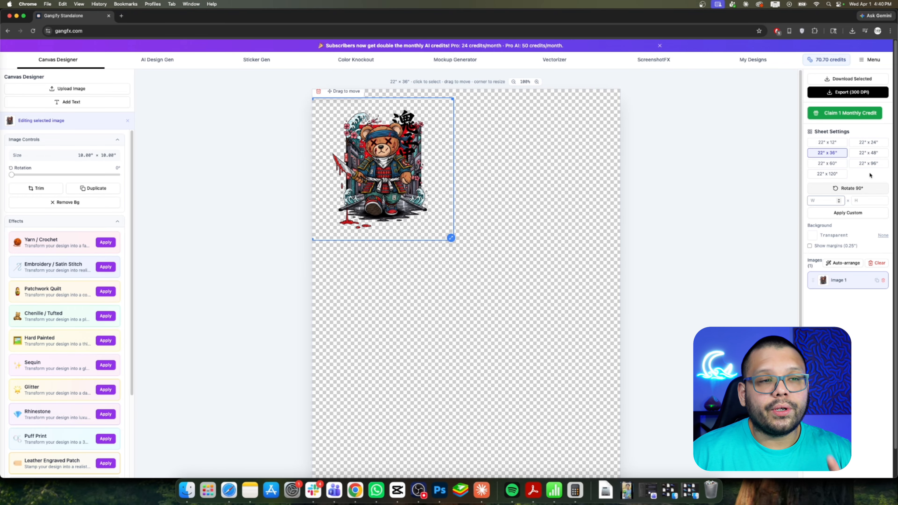
- Change the sheet background from transparent to white (#FFFFFF)
{"action": "left_click", "coordinate": [812, 235]}
{"action": "left_click", "coordinate": [816, 264]}
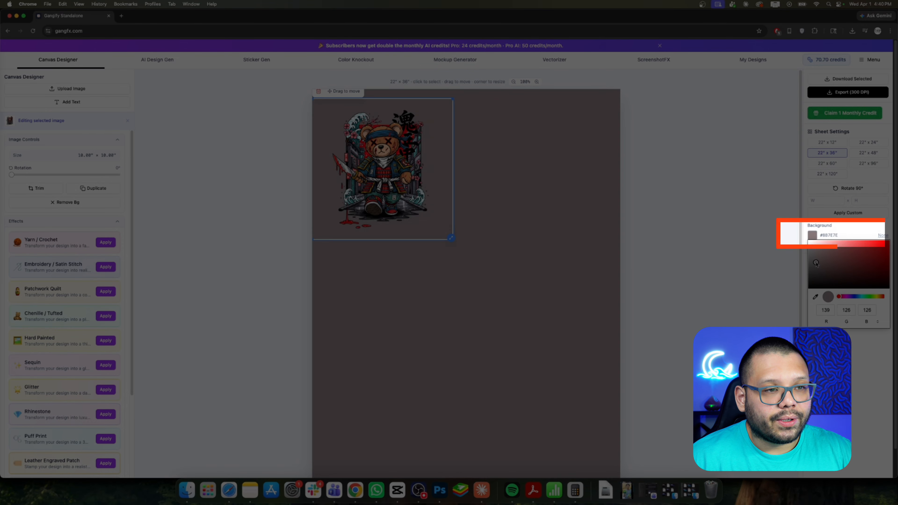
{"action": "left_click_drag", "start_coordinate": [816, 264], "coordinate": [796, 237]}
{"action": "left_click", "coordinate": [650, 208]}
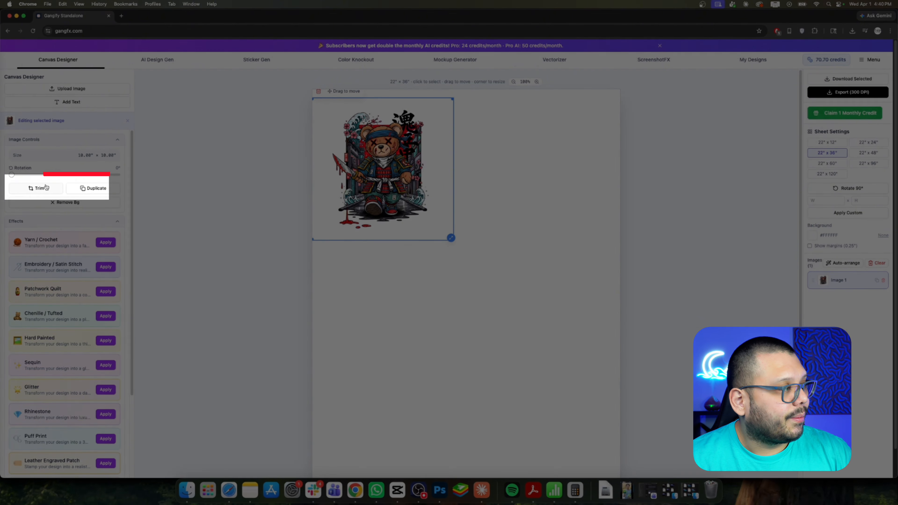
- Trim the empty margins off the bear image and look through the available effects
{"action": "left_click", "coordinate": [44, 188]}
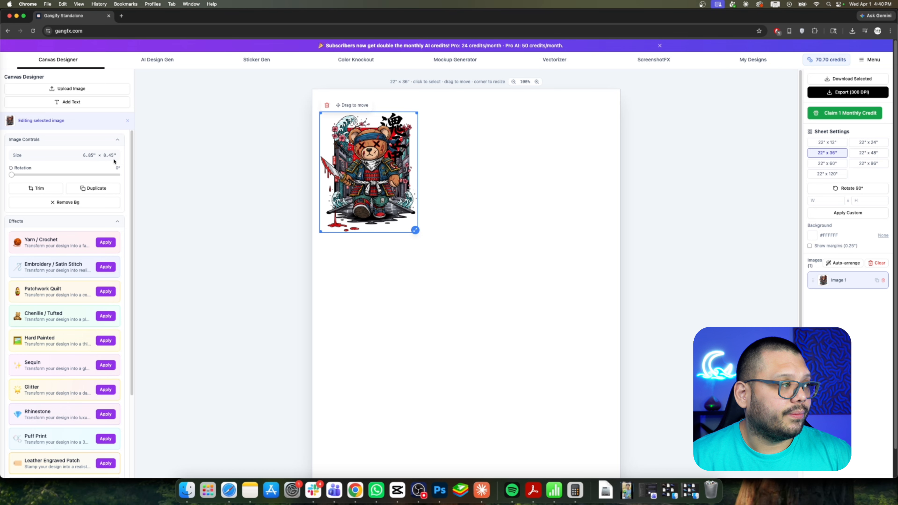
{"action": "scroll", "coordinate": [132, 165], "scroll_direction": "down", "scroll_amount": 2}
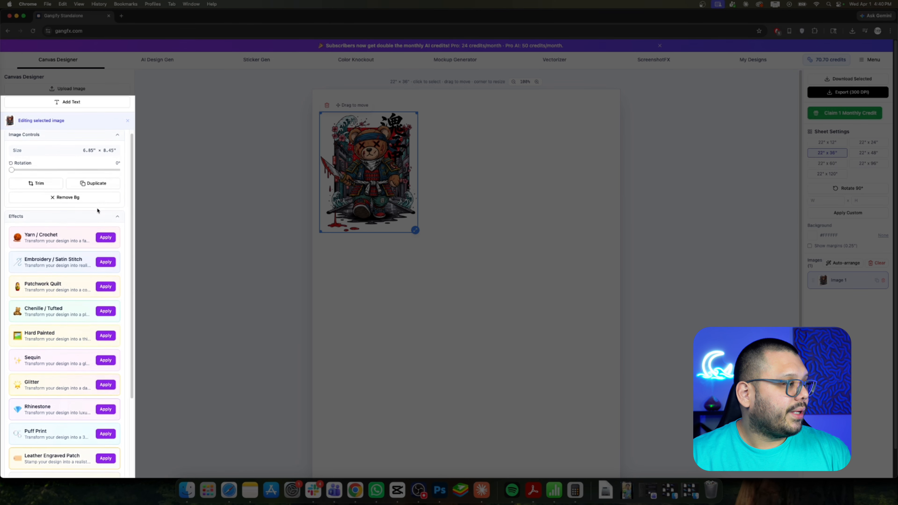
{"action": "left_click_drag", "start_coordinate": [132, 165], "coordinate": [135, 221]}
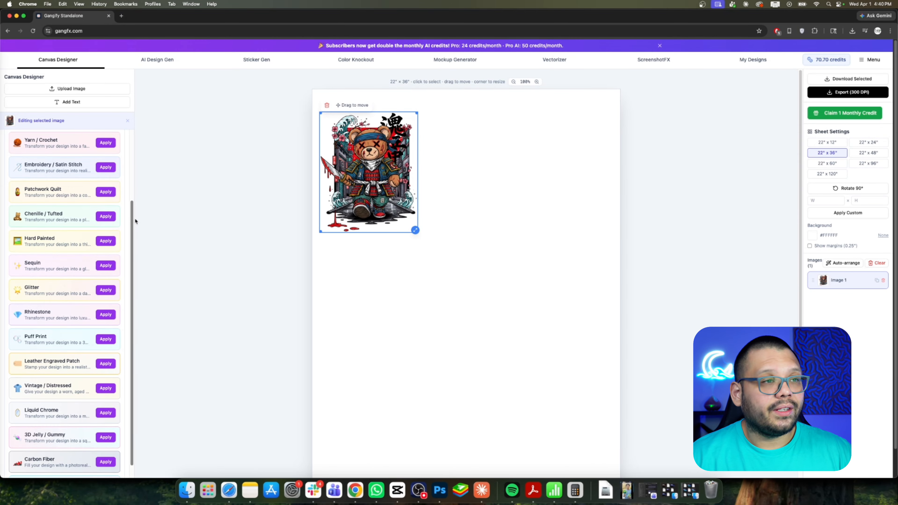
{"action": "scroll", "coordinate": [134, 223], "scroll_direction": "down", "scroll_amount": 3}
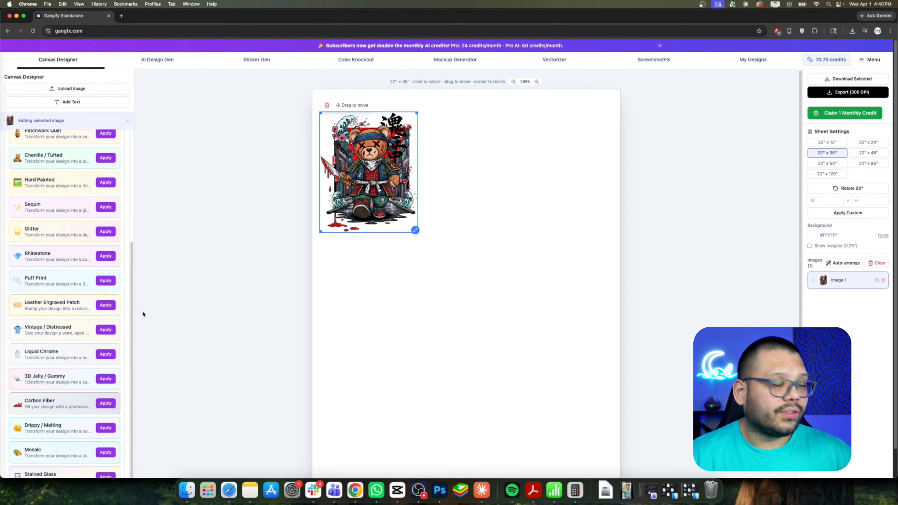
{"action": "scroll", "coordinate": [243, 321], "scroll_direction": "down", "scroll_amount": 1}
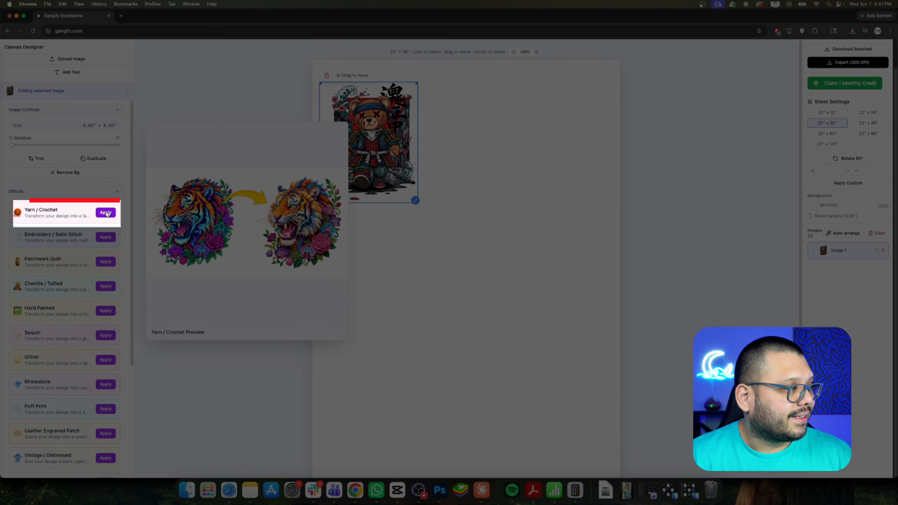
- Apply the Yarn / Crochet effect to the bear image and place the new version right of the original for a close comparison
{"action": "left_click", "coordinate": [106, 212]}
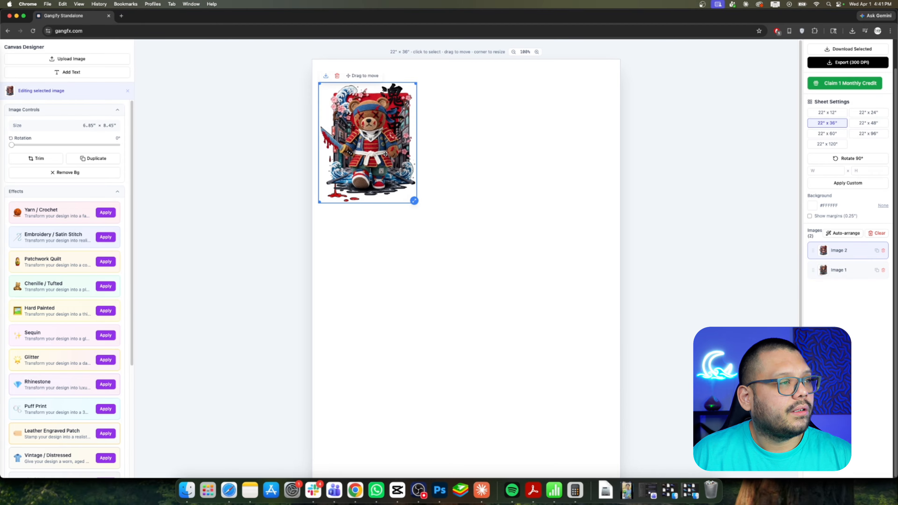
{"action": "left_click_drag", "start_coordinate": [390, 154], "coordinate": [493, 152]}
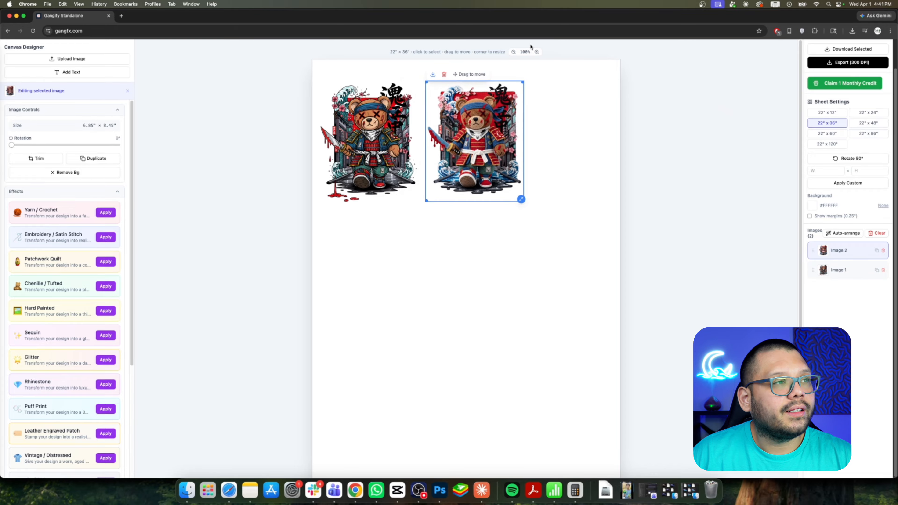
{"action": "left_click", "coordinate": [537, 52]}
{"action": "left_click", "coordinate": [537, 52]}
{"action": "left_click", "coordinate": [537, 52]}
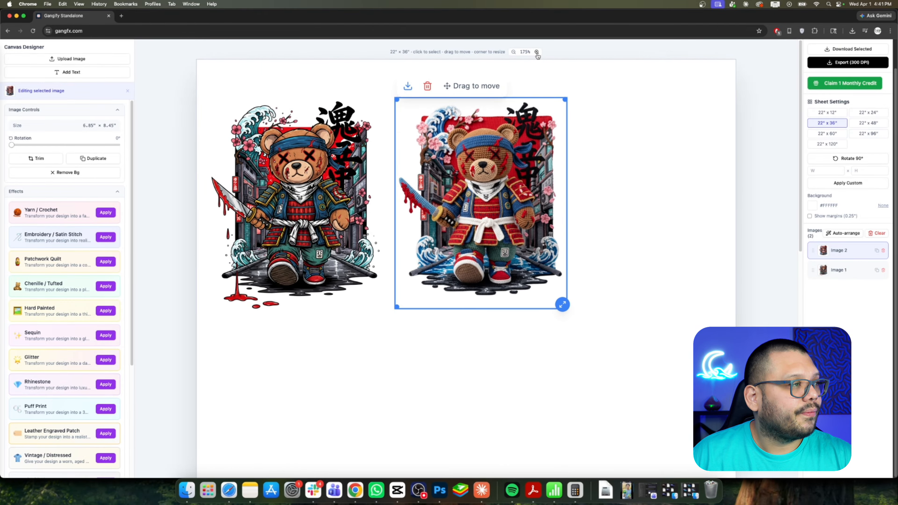
{"action": "left_click", "coordinate": [537, 51]}
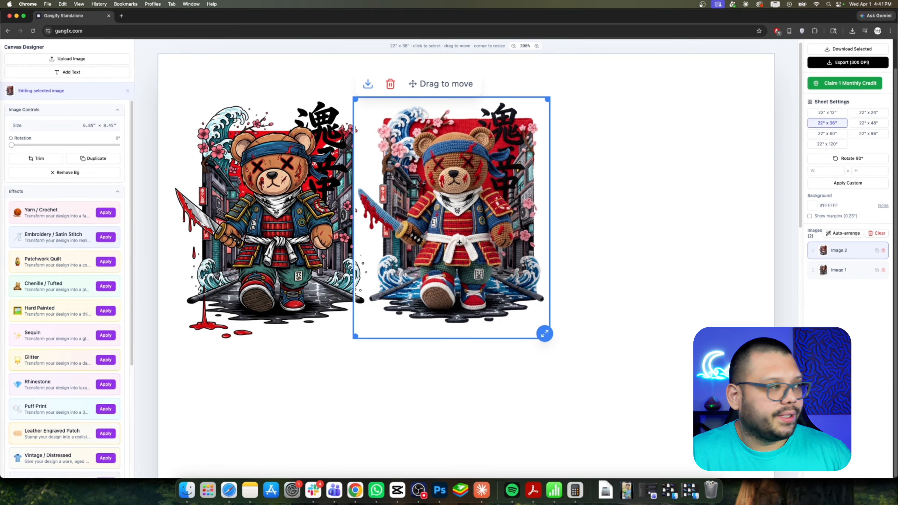
- Apply the Rhinestone effect to the original bear and place the new version right of the crochet one
{"action": "left_click", "coordinate": [279, 207]}
{"action": "scroll", "coordinate": [76, 371], "scroll_direction": "down", "scroll_amount": 1}
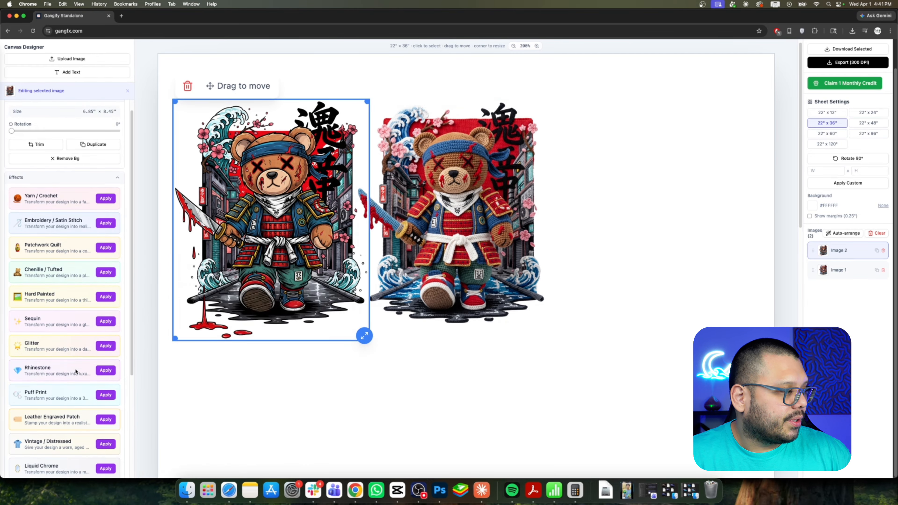
{"action": "scroll", "coordinate": [76, 371], "scroll_direction": "down", "scroll_amount": 1}
{"action": "left_click", "coordinate": [106, 360]}
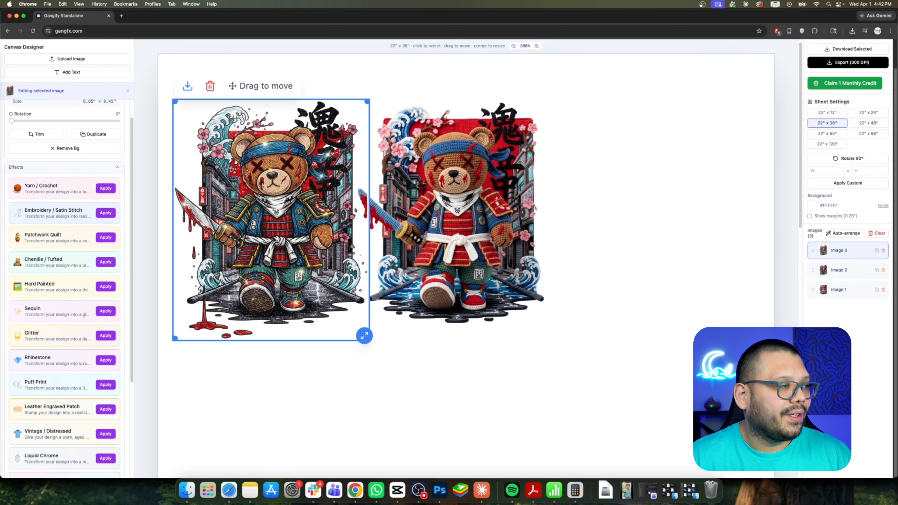
{"action": "left_click_drag", "start_coordinate": [274, 244], "coordinate": [453, 237]}
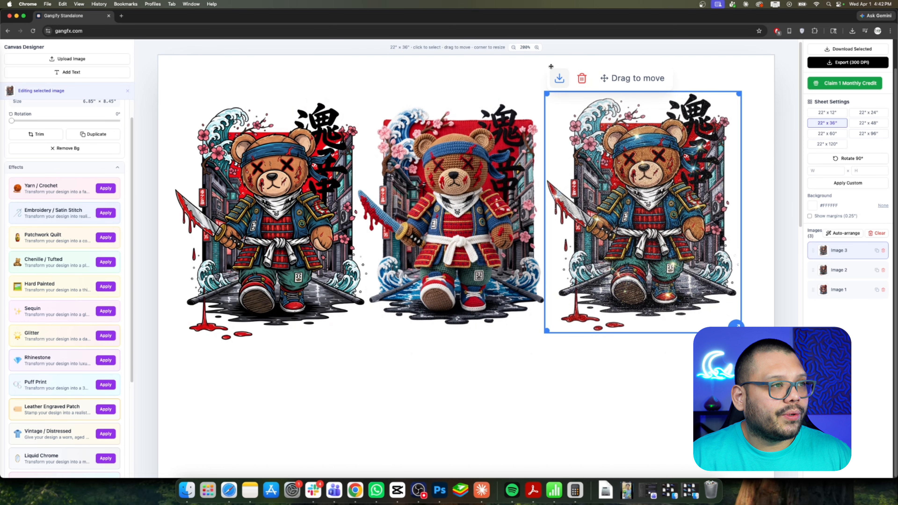
{"action": "left_click", "coordinate": [537, 45]}
{"action": "left_click", "coordinate": [537, 46]}
{"action": "left_click", "coordinate": [537, 46]}
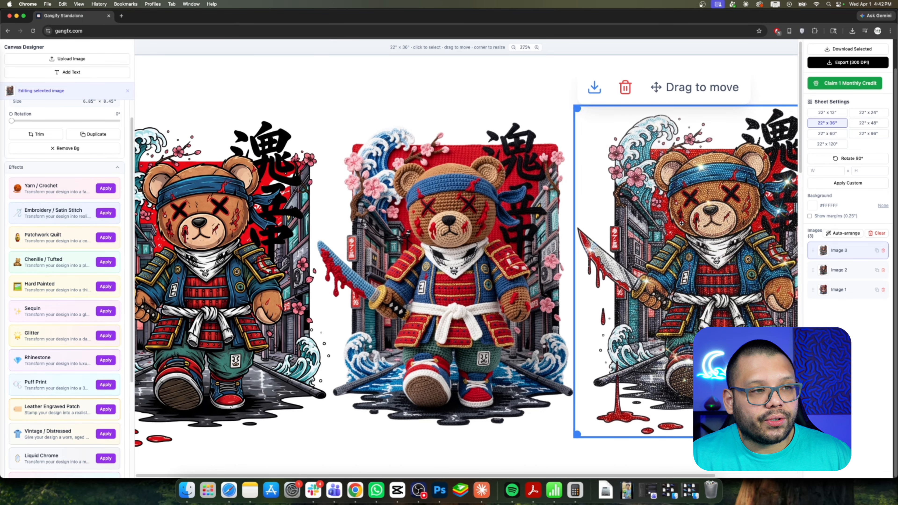
- Apply the Glitter effect to the original bear and place the new version below the rhinestone one
{"action": "scroll", "coordinate": [612, 269], "scroll_direction": "down", "scroll_amount": 2}
{"action": "scroll", "coordinate": [612, 269], "scroll_direction": "down", "scroll_amount": 2}
{"action": "left_click", "coordinate": [240, 269]}
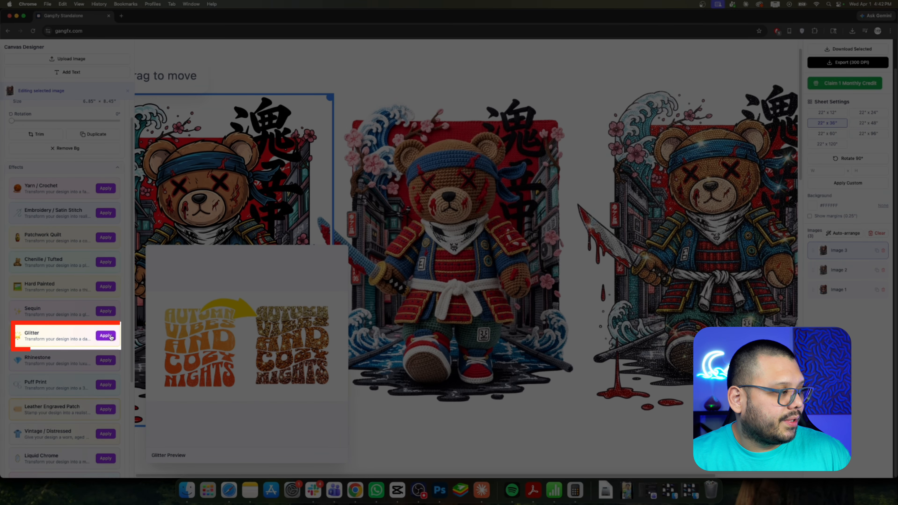
{"action": "left_click", "coordinate": [110, 336]}
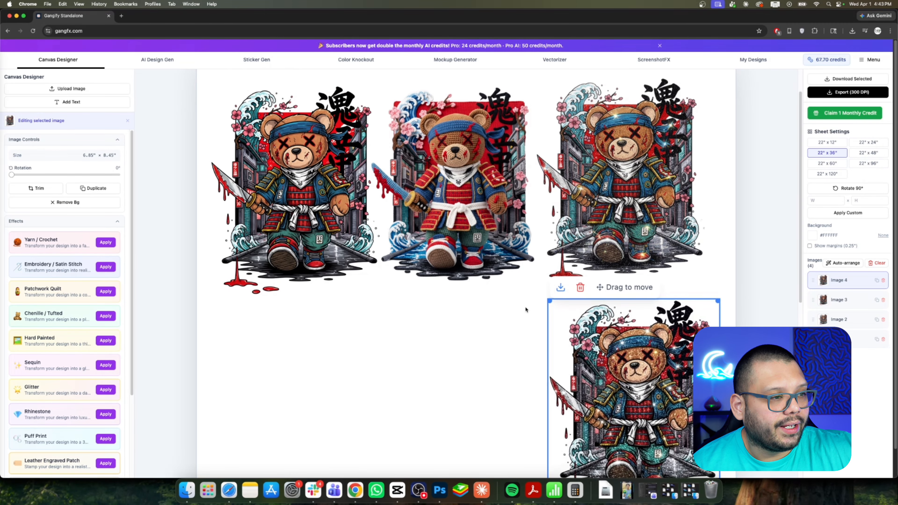
{"action": "scroll", "coordinate": [716, 260], "scroll_direction": "down", "scroll_amount": 1}
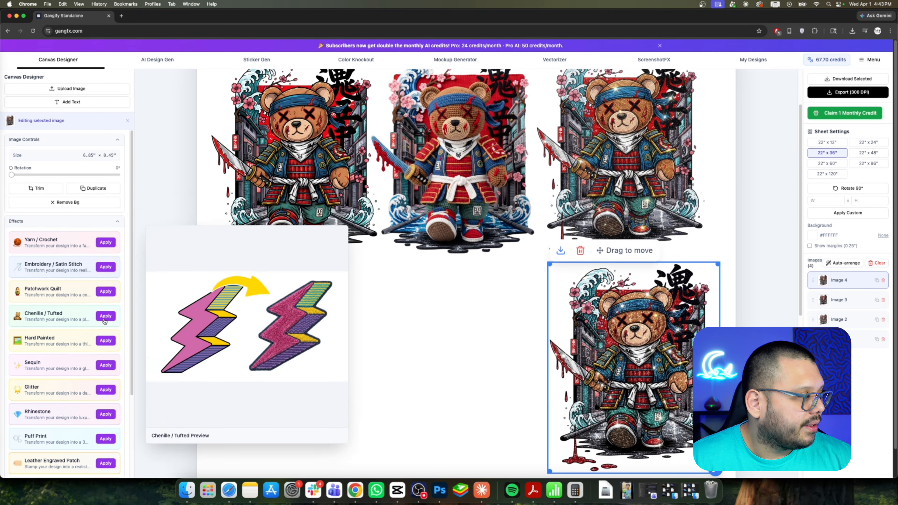
- Apply the Stained Glass effect to the bear design and place the new version left of the glitter one
{"action": "scroll", "coordinate": [117, 328], "scroll_direction": "down", "scroll_amount": 2}
{"action": "scroll", "coordinate": [117, 327], "scroll_direction": "down", "scroll_amount": 5}
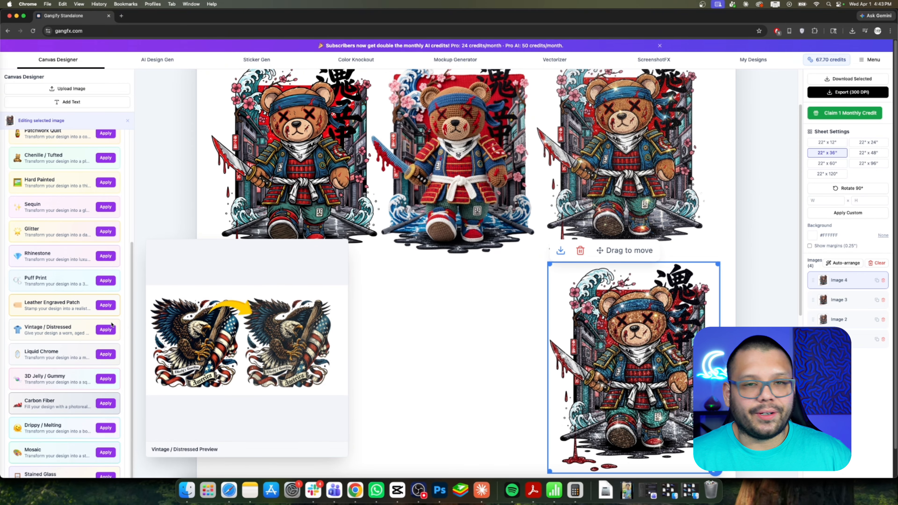
{"action": "scroll", "coordinate": [113, 426], "scroll_direction": "down", "scroll_amount": 2}
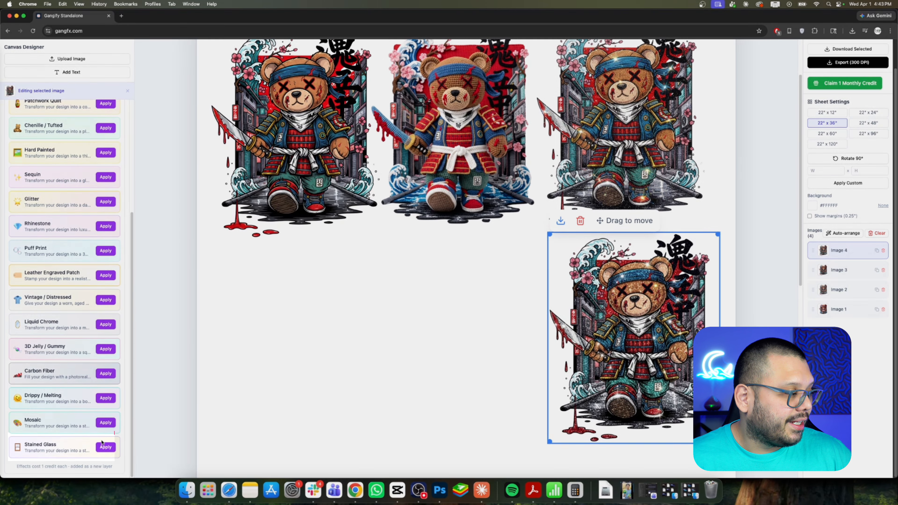
{"action": "left_click", "coordinate": [105, 447]}
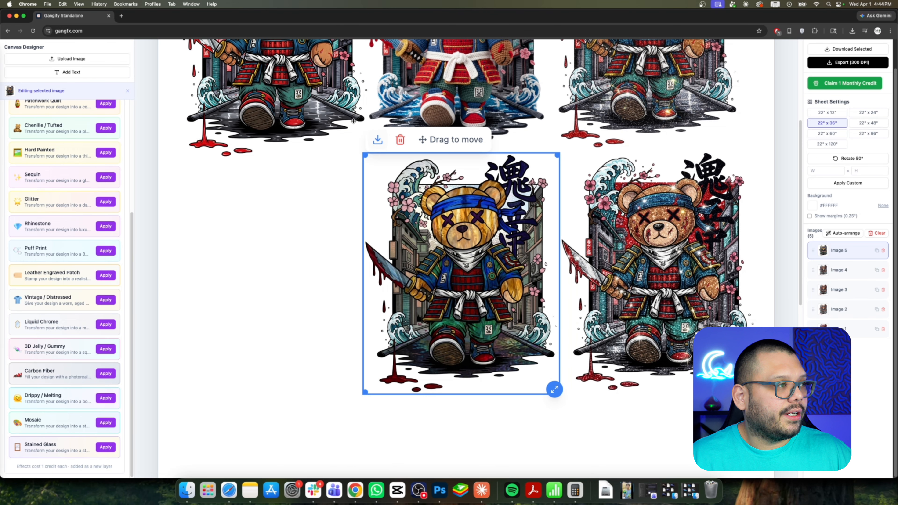
- Apply the Mosaic effect to the original bear and place the new version directly below the original, beside the stained glass one
{"action": "left_click", "coordinate": [353, 120]}
{"action": "scroll", "coordinate": [301, 239], "scroll_direction": "up", "scroll_amount": 5}
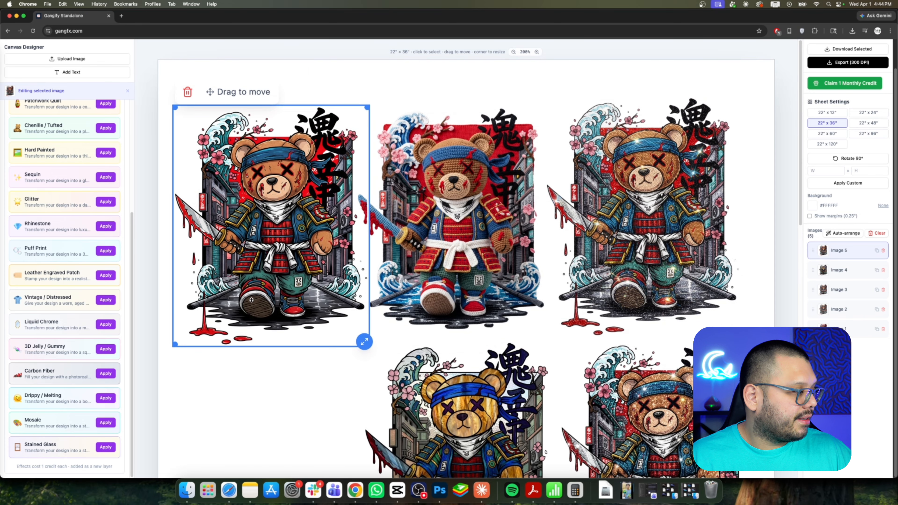
{"action": "left_click", "coordinate": [105, 422]}
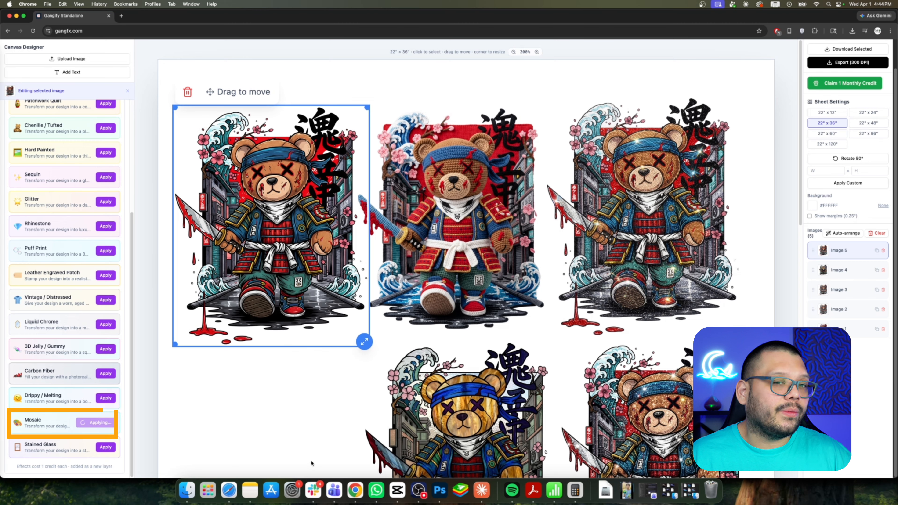
{"action": "scroll", "coordinate": [312, 461], "scroll_direction": "down", "scroll_amount": 1}
{"action": "scroll", "coordinate": [312, 458], "scroll_direction": "down", "scroll_amount": 5}
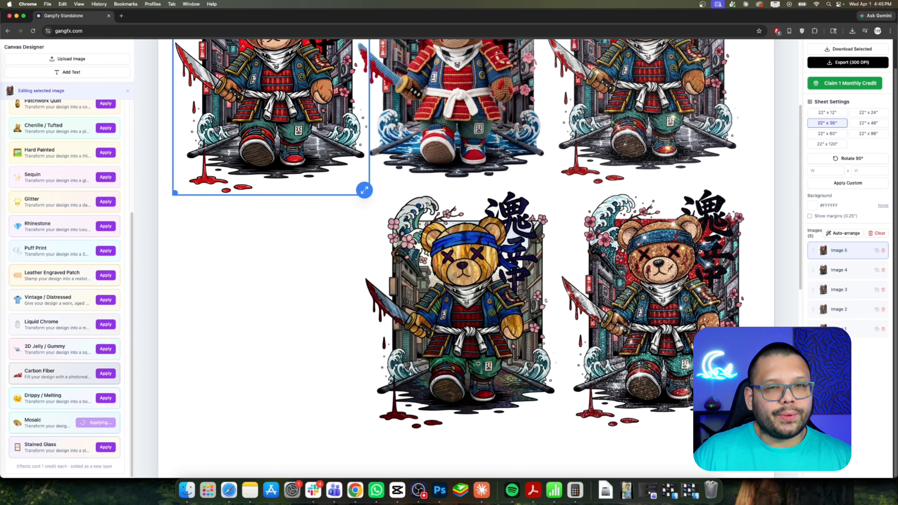
{"action": "scroll", "coordinate": [478, 363], "scroll_direction": "down", "scroll_amount": 1}
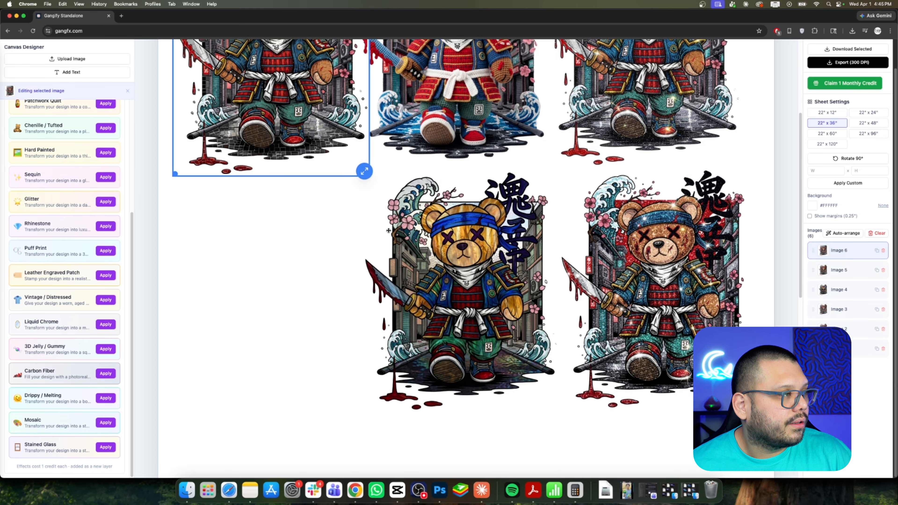
{"action": "scroll", "coordinate": [354, 247], "scroll_direction": "up", "scroll_amount": 5}
{"action": "mouse_move", "coordinate": [281, 232]}
{"action": "left_mouse_down"}
{"action": "mouse_move", "coordinate": [289, 200]}
{"action": "mouse_move", "coordinate": [287, 223]}
{"action": "left_mouse_up"}
{"action": "scroll", "coordinate": [333, 294], "scroll_direction": "down", "scroll_amount": 1}
{"action": "scroll", "coordinate": [333, 295], "scroll_direction": "down", "scroll_amount": 3}
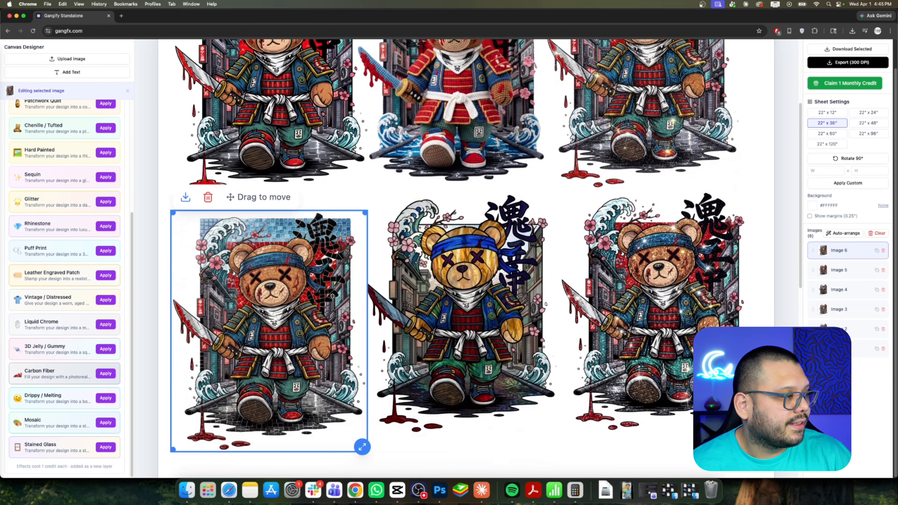
{"action": "scroll", "coordinate": [434, 305], "scroll_direction": "down", "scroll_amount": 2}
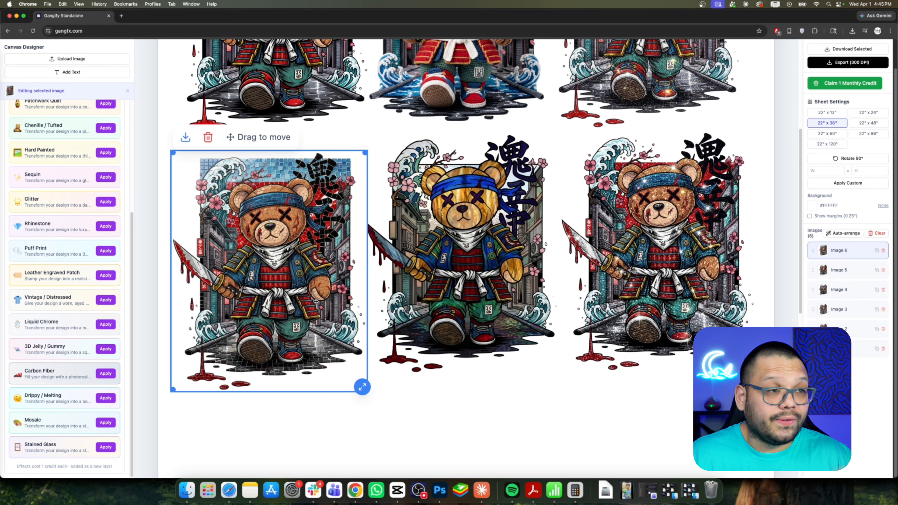
- Select the crochet version of the bear and download it as a separate image
{"action": "scroll", "coordinate": [318, 310], "scroll_direction": "up", "scroll_amount": 6}
{"action": "scroll", "coordinate": [521, 298], "scroll_direction": "down", "scroll_amount": 2}
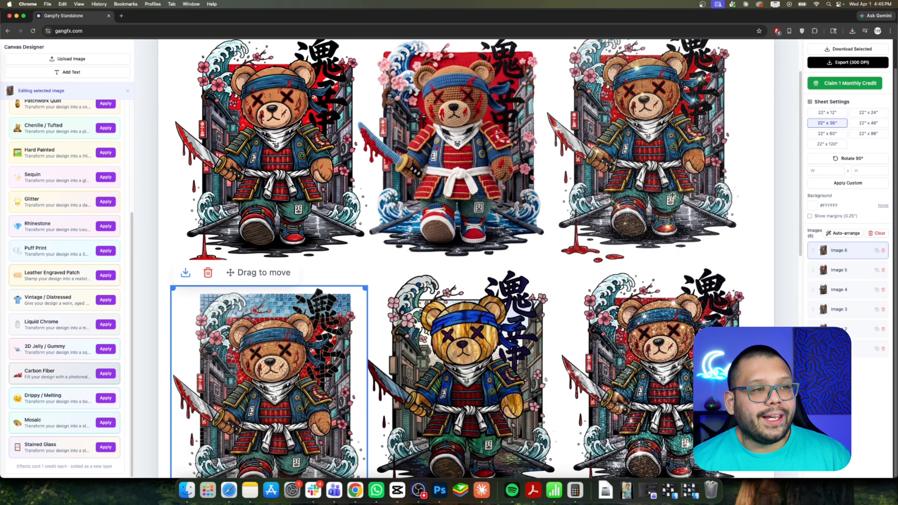
{"action": "left_click", "coordinate": [654, 192]}
{"action": "scroll", "coordinate": [655, 192], "scroll_direction": "up", "scroll_amount": 2}
{"action": "left_click", "coordinate": [481, 199]}
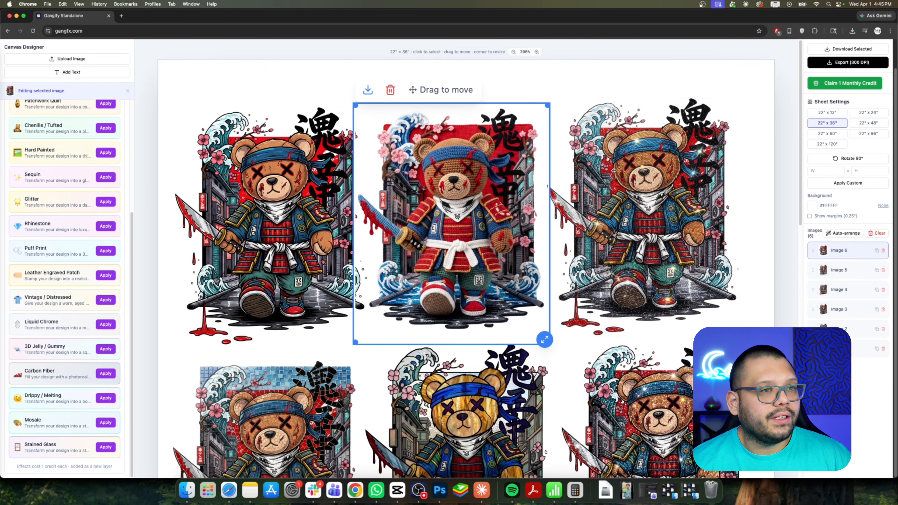
{"action": "scroll", "coordinate": [770, 182], "scroll_direction": "up", "scroll_amount": 2}
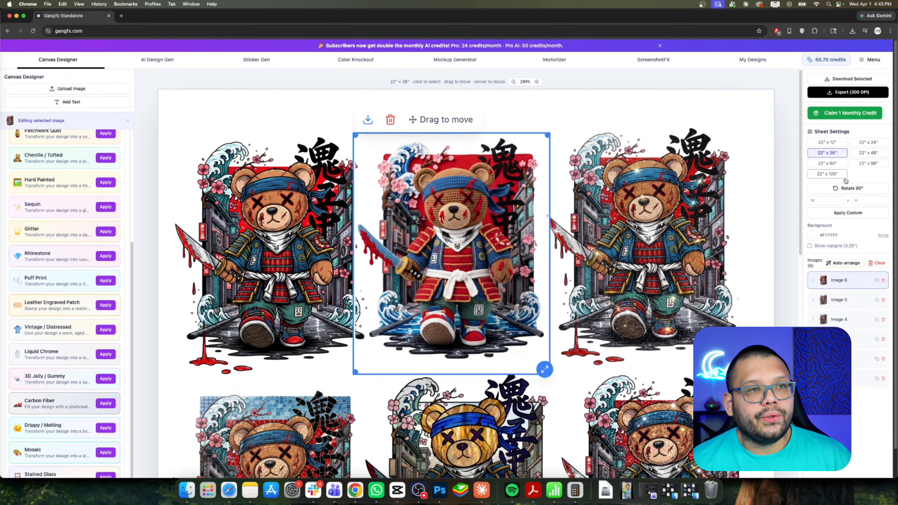
{"action": "left_click", "coordinate": [845, 79]}
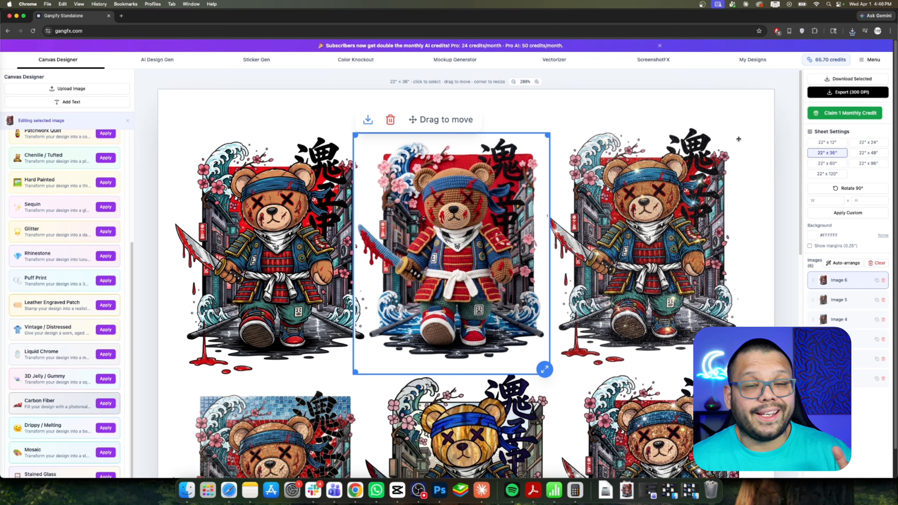
- Export the whole 22" x 36" gang sheet at 300 DPI and open the downloaded PNG in Preview to check it
{"action": "left_click", "coordinate": [690, 217]}
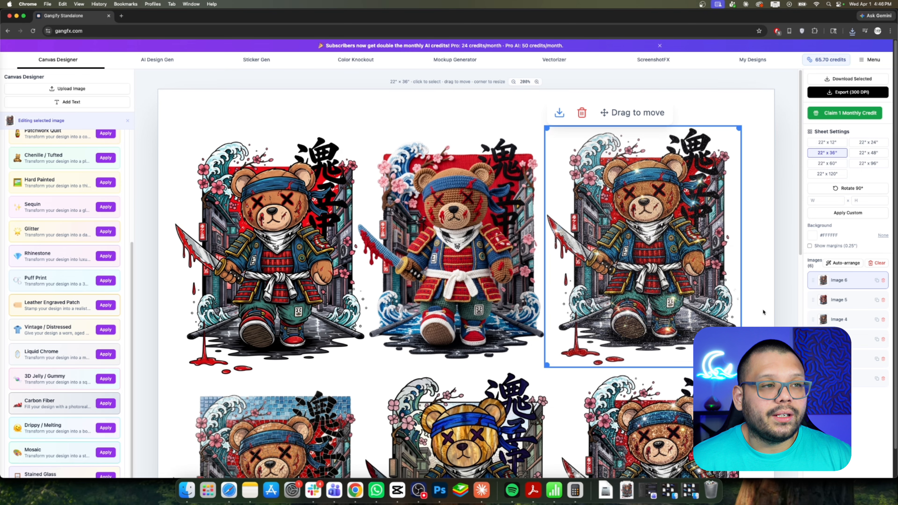
{"action": "left_click", "coordinate": [848, 92]}
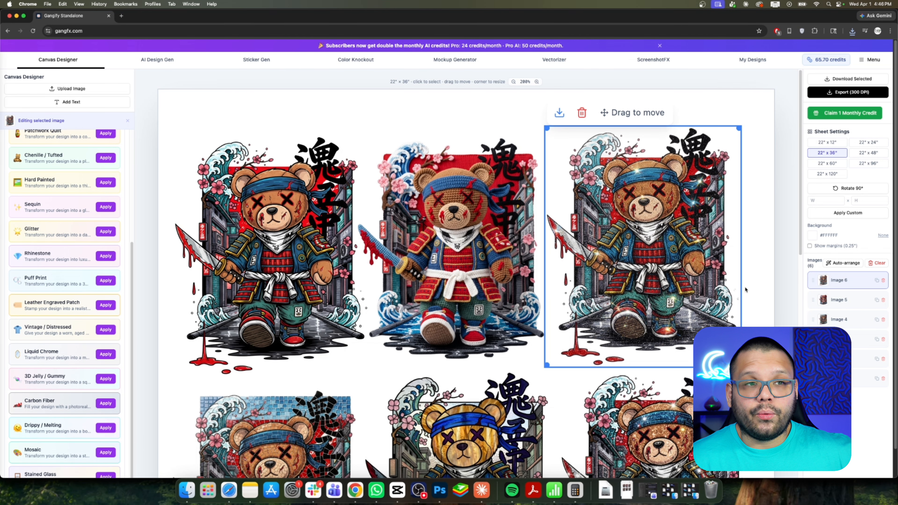
{"action": "left_click", "coordinate": [852, 31]}
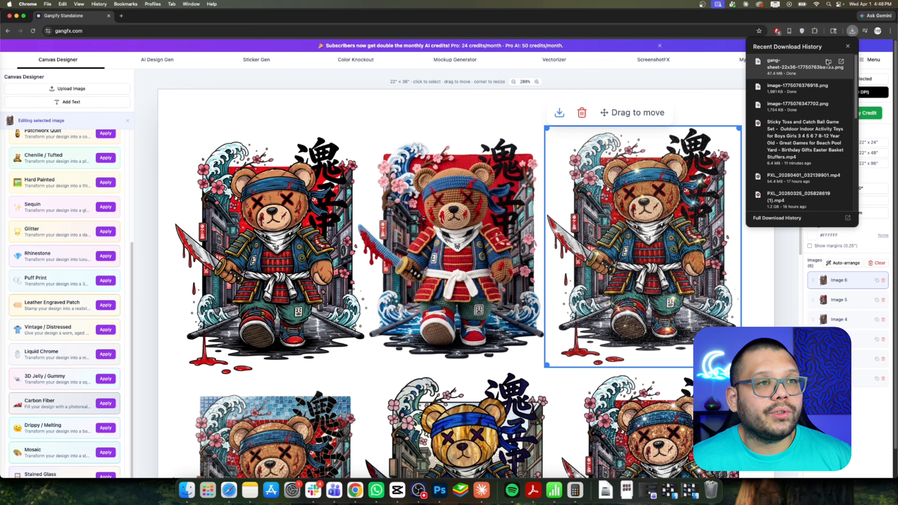
{"action": "left_click", "coordinate": [789, 67]}
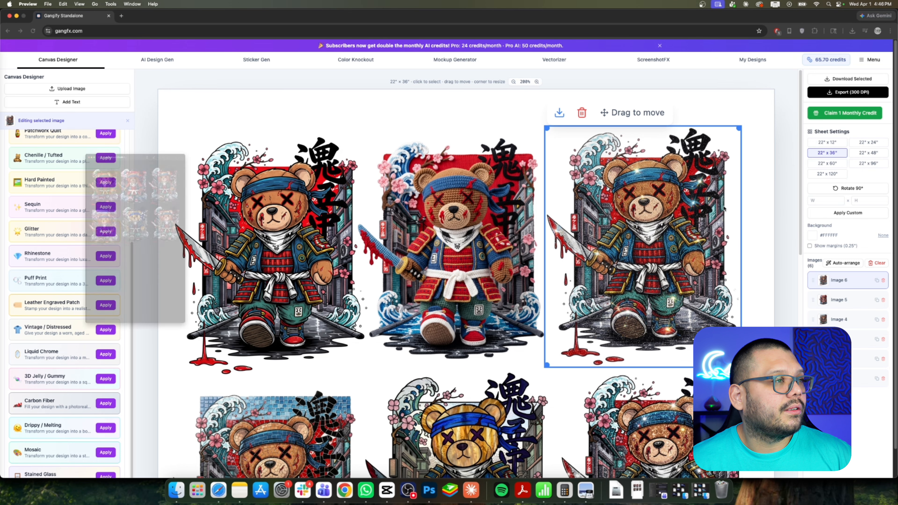
{"action": "left_click_drag", "start_coordinate": [89, 24], "coordinate": [530, 51]}
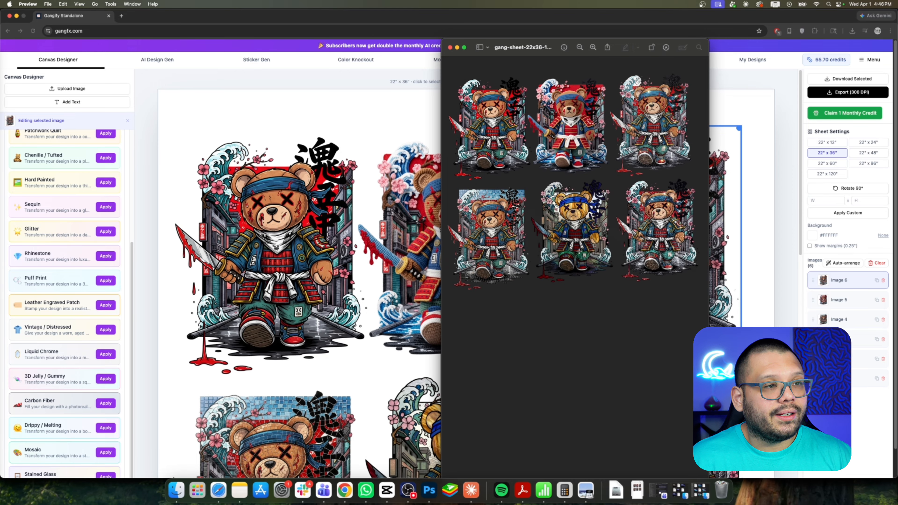
{"action": "left_click_drag", "start_coordinate": [535, 52], "coordinate": [538, 23]}
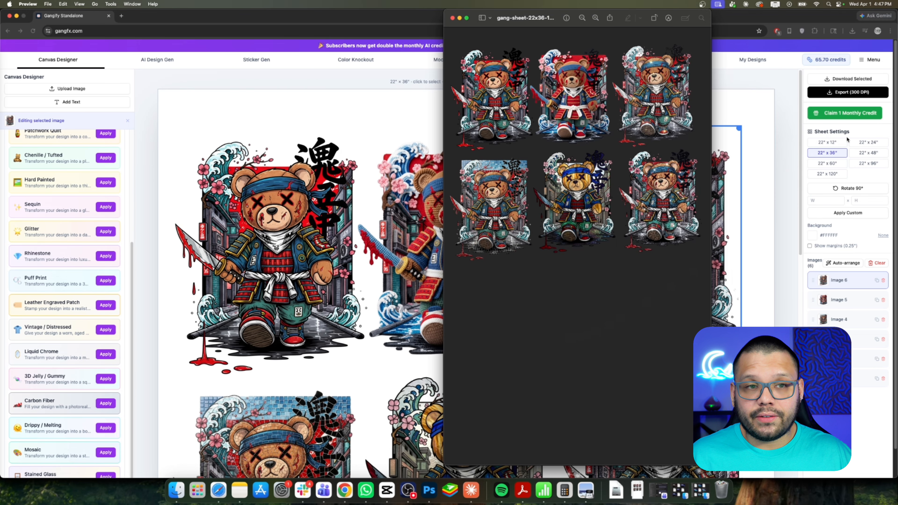
{"action": "left_click", "coordinate": [285, 85]}
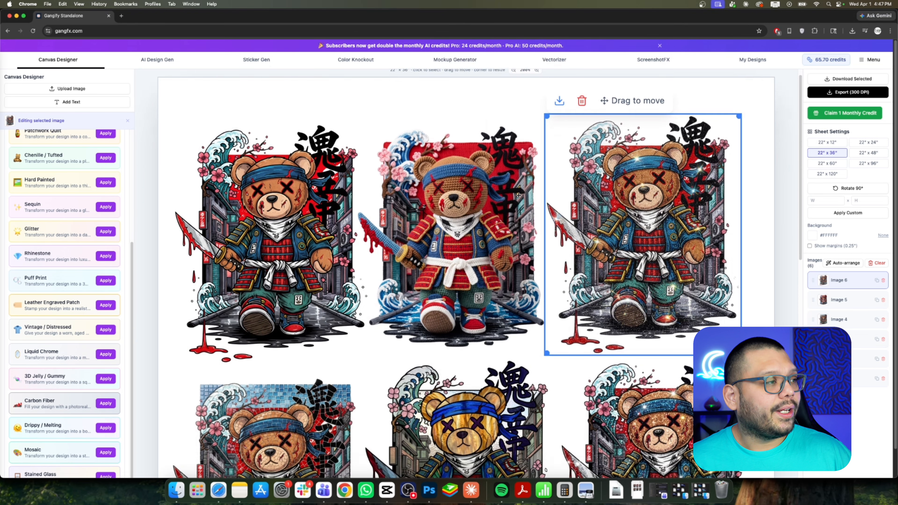
- Apply the 3D Jelly / Gummy effect to the original bear in the sheet's first row
{"action": "left_click", "coordinate": [320, 214]}
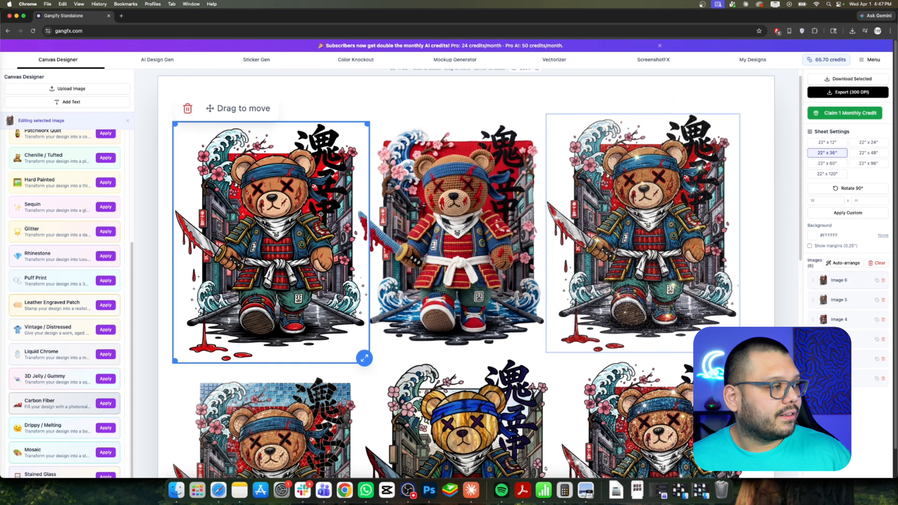
{"action": "scroll", "coordinate": [320, 214], "scroll_direction": "down", "scroll_amount": 5}
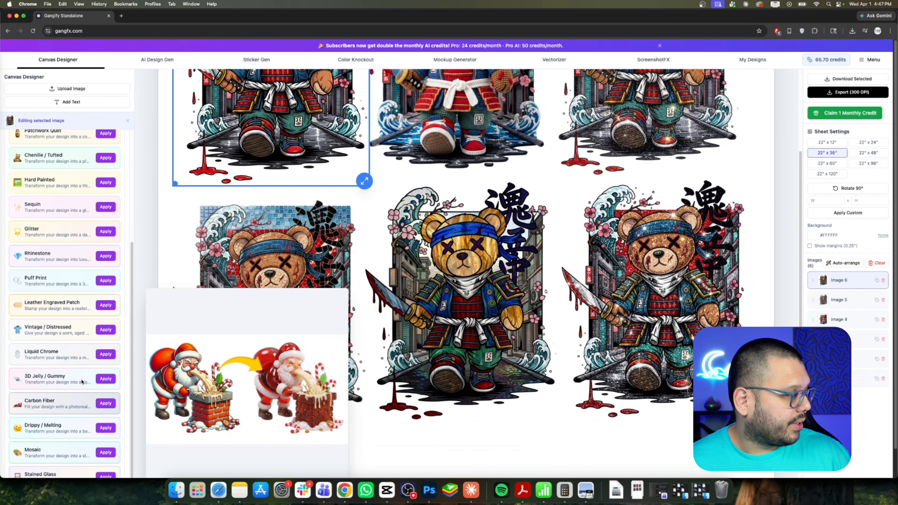
{"action": "left_click", "coordinate": [106, 379]}
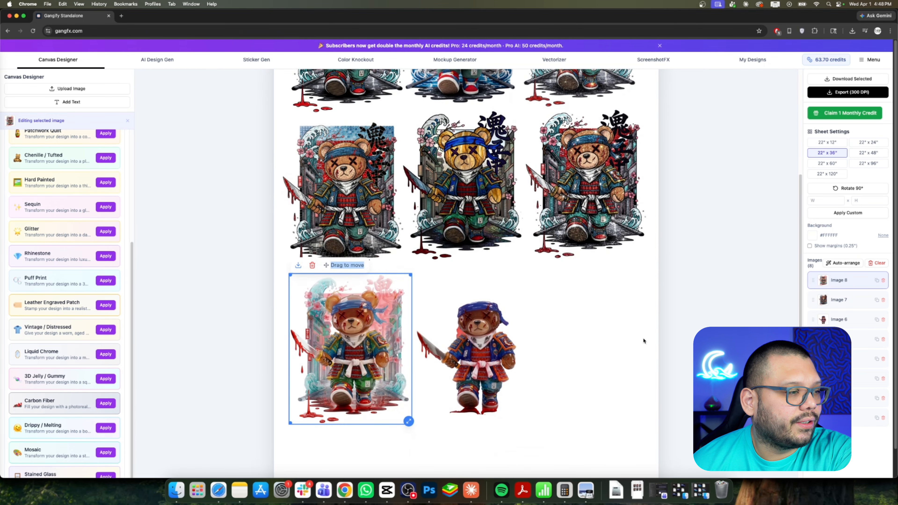
- Compare the two gummy bears in the third row with the original, shifting the background-free one closer to its neighbour
{"action": "scroll", "coordinate": [584, 342], "scroll_direction": "down", "scroll_amount": 2}
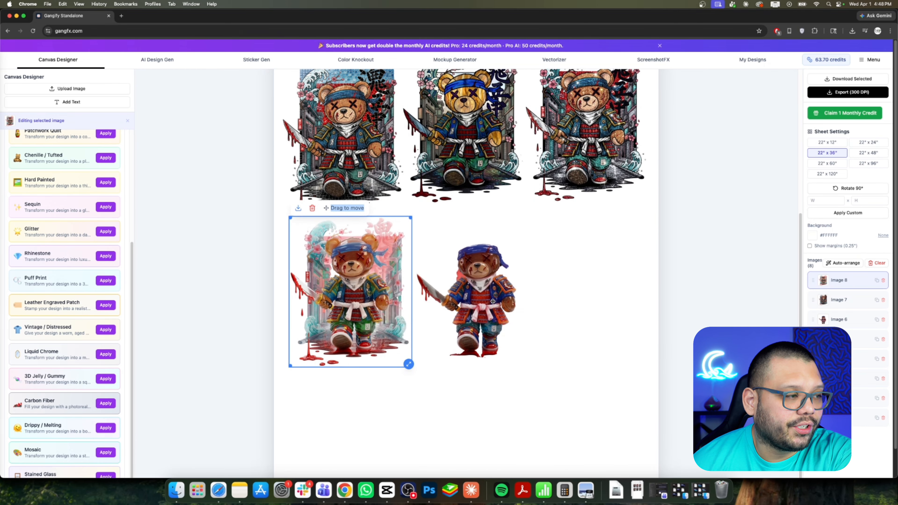
{"action": "left_click_drag", "start_coordinate": [493, 301], "coordinate": [498, 298]}
{"action": "scroll", "coordinate": [400, 183], "scroll_direction": "up", "scroll_amount": 5}
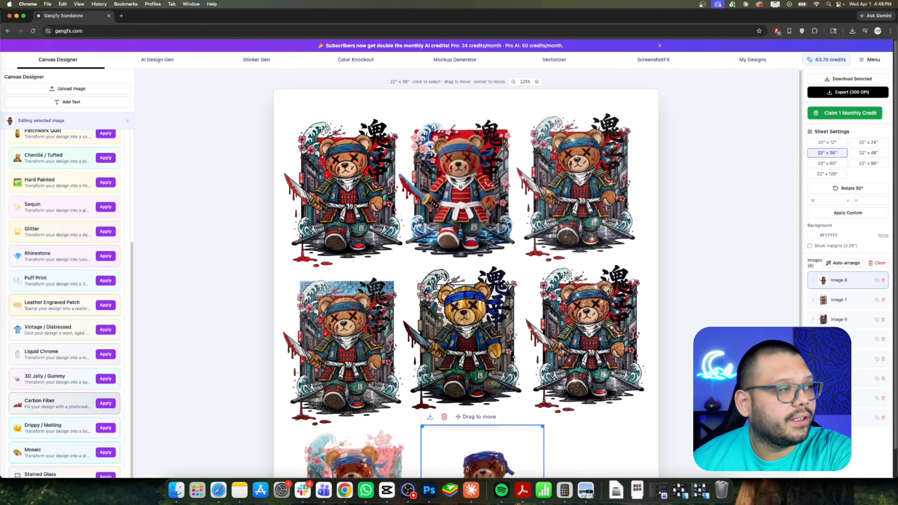
{"action": "left_click", "coordinate": [341, 195]}
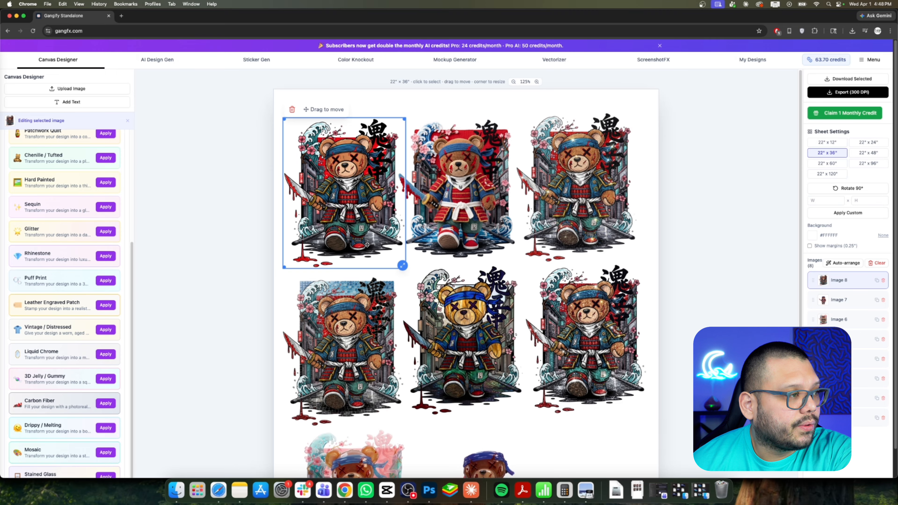
{"action": "scroll", "coordinate": [389, 248], "scroll_direction": "down", "scroll_amount": 6}
{"action": "left_click", "coordinate": [469, 275]}
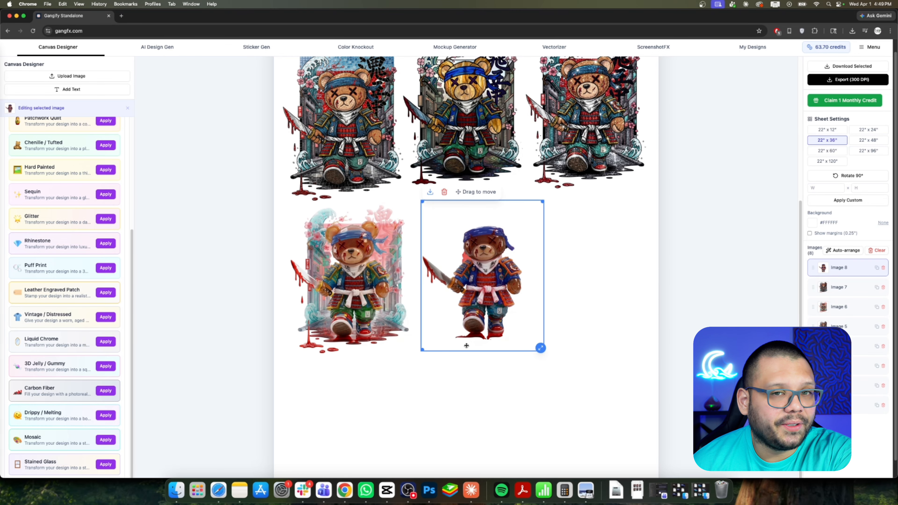
{"action": "left_click", "coordinate": [361, 243]}
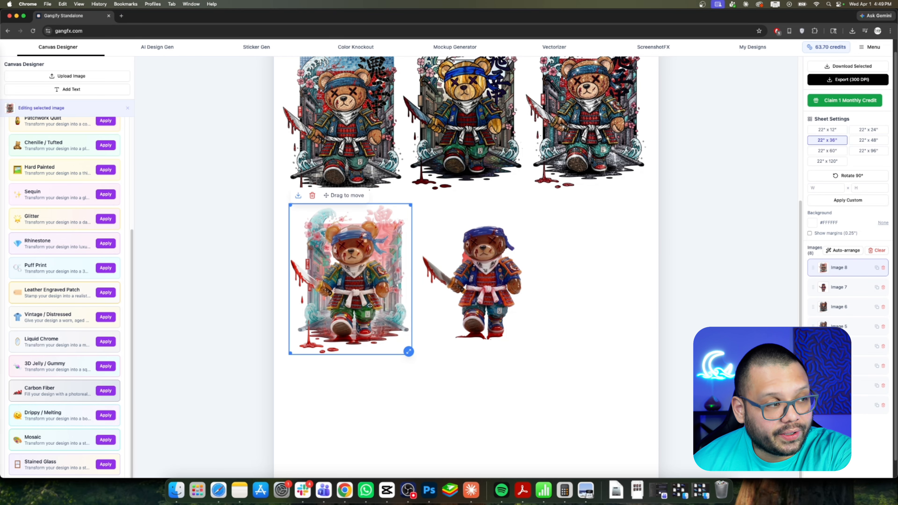
{"action": "left_click", "coordinate": [495, 296]}
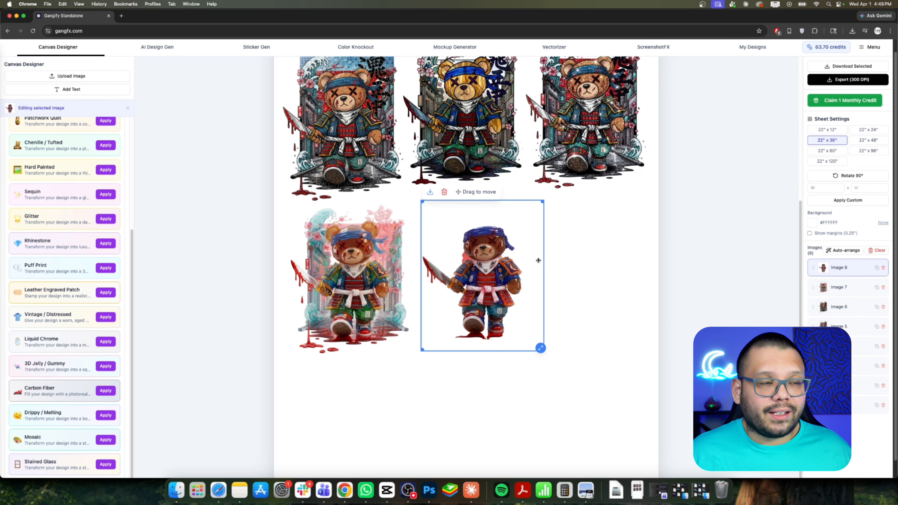
{"action": "scroll", "coordinate": [538, 260], "scroll_direction": "up", "scroll_amount": 3}
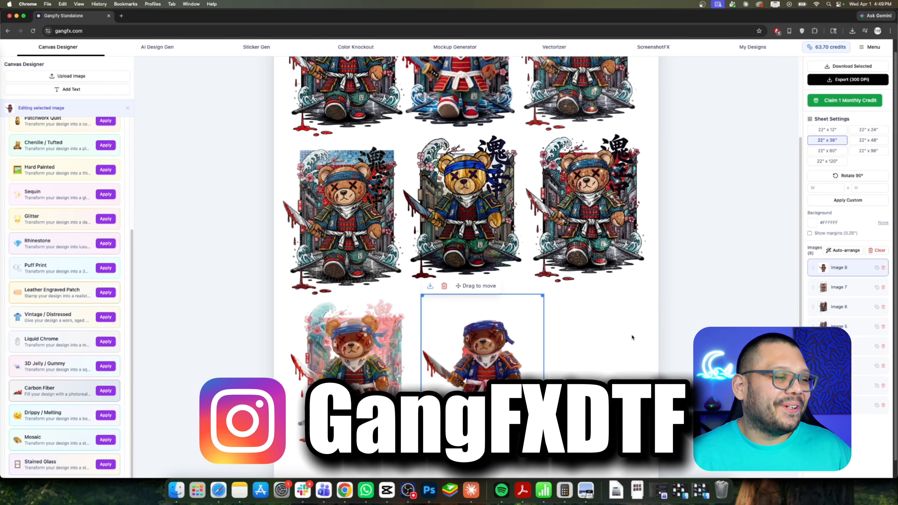
{"action": "mouse_move", "coordinate": [477, 357]}
{"action": "left_mouse_down"}
{"action": "mouse_move", "coordinate": [469, 339]}
{"action": "mouse_move", "coordinate": [467, 360]}
{"action": "left_mouse_up"}
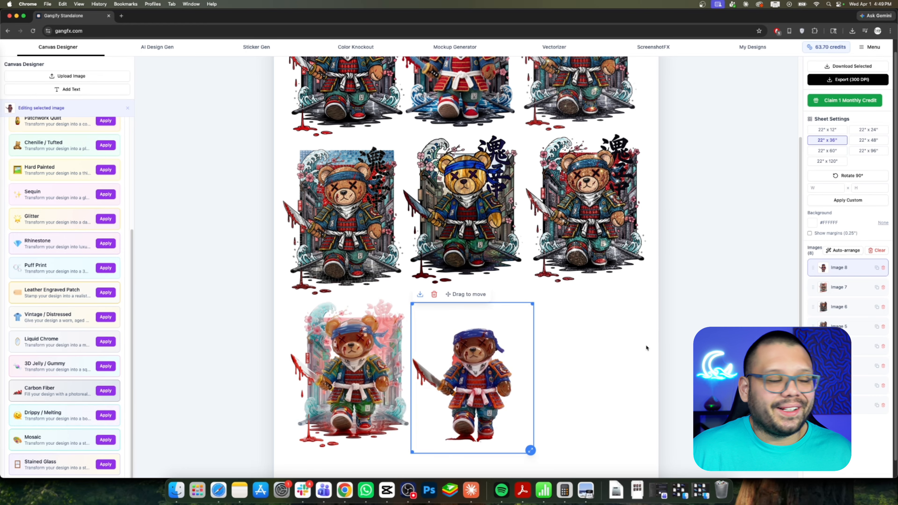
{"action": "left_click_drag", "start_coordinate": [495, 376], "coordinate": [473, 364]}
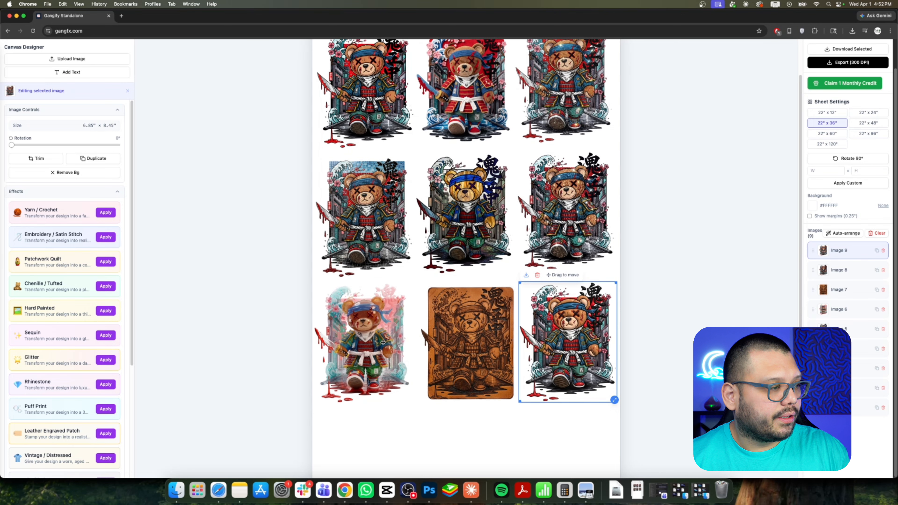
- Examine the leather engraved bear and the version to its right in the third row
{"action": "left_click", "coordinate": [442, 344]}
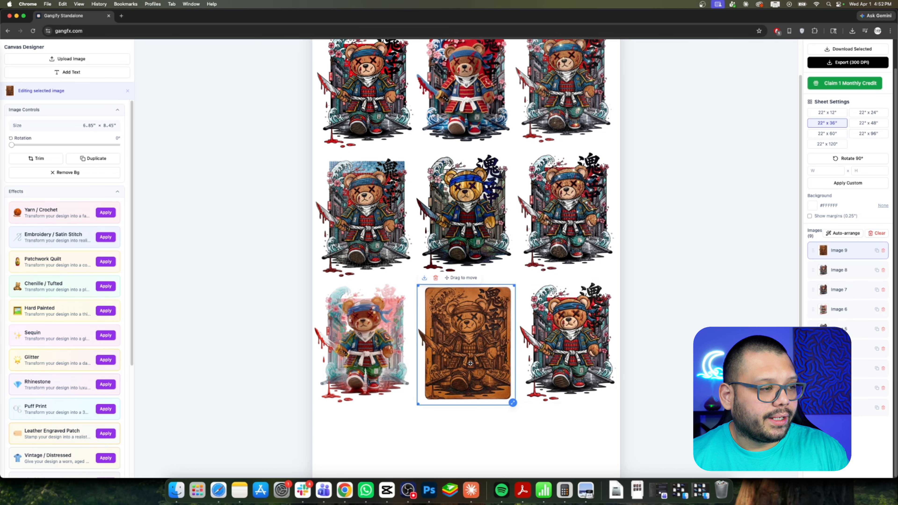
{"action": "left_click", "coordinate": [576, 346]}
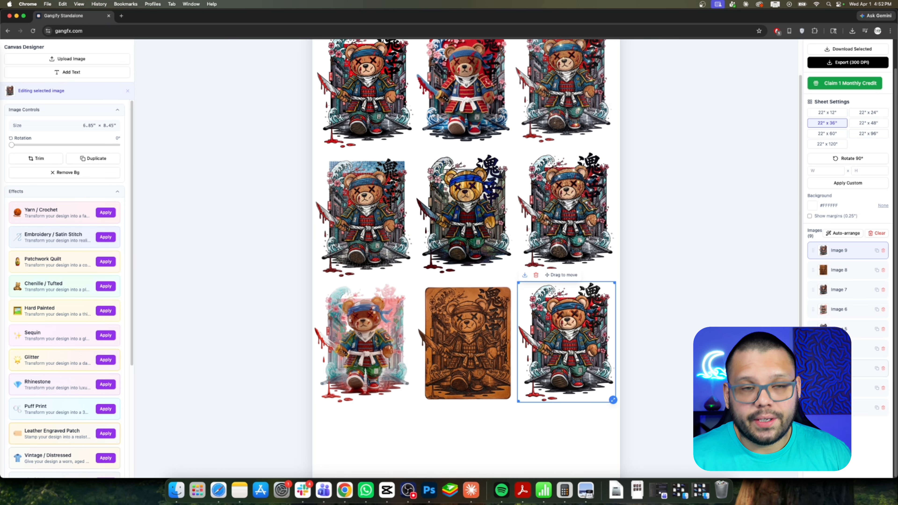
{"action": "scroll", "coordinate": [521, 230], "scroll_direction": "up", "scroll_amount": 5}
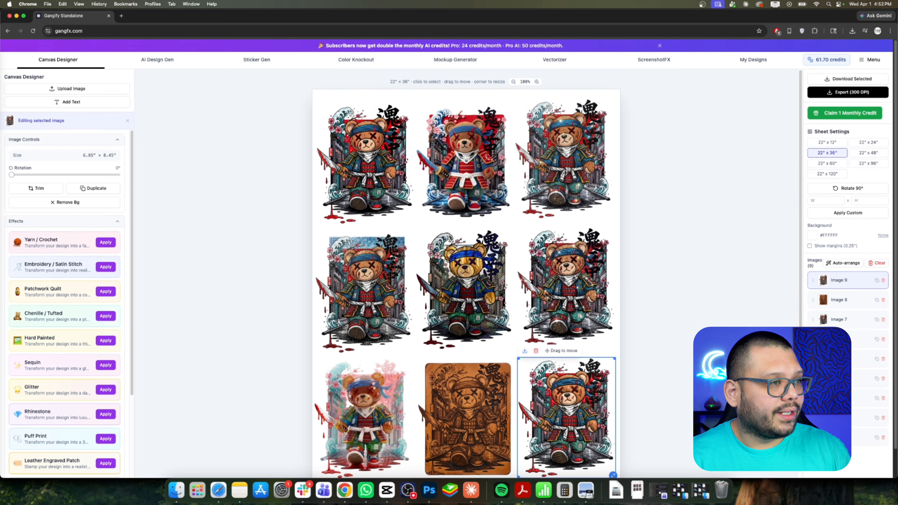
- Select the stained glass version of the bear and download it as a separate image
{"action": "left_click", "coordinate": [573, 136]}
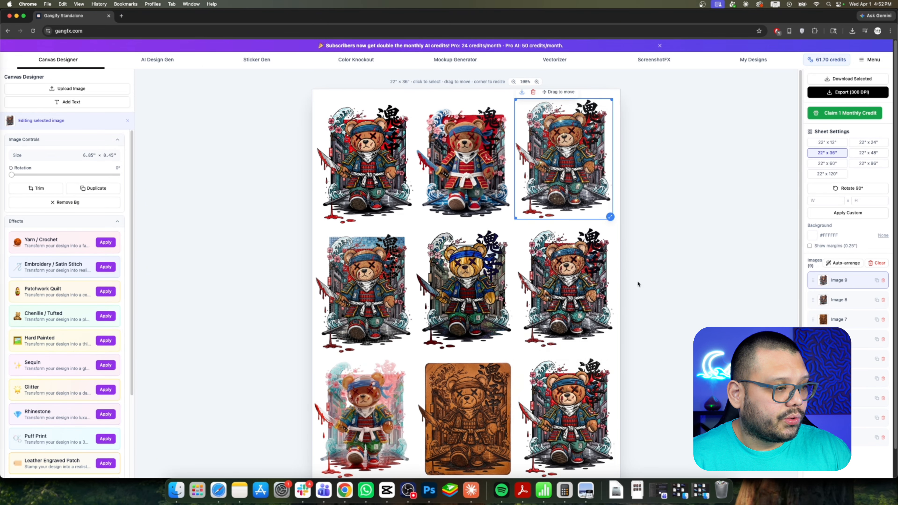
{"action": "scroll", "coordinate": [584, 280], "scroll_direction": "down", "scroll_amount": 3}
{"action": "left_click", "coordinate": [476, 202]}
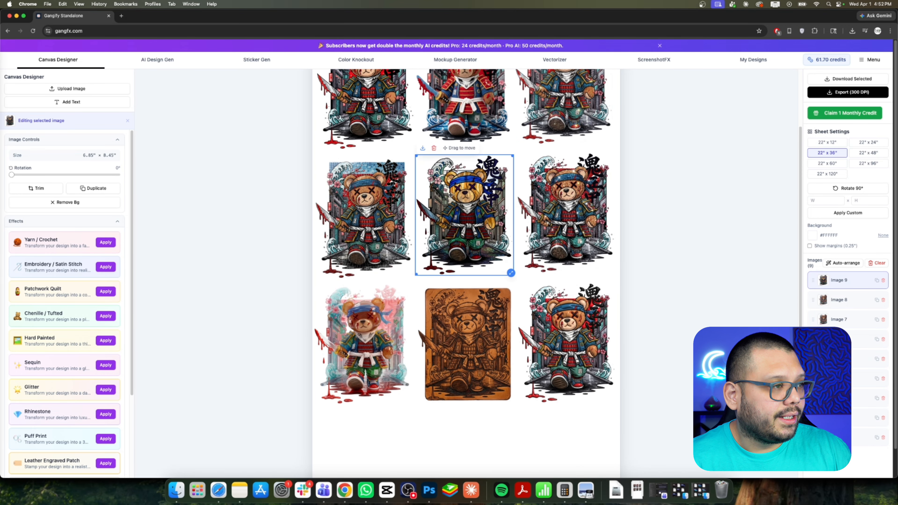
{"action": "left_click", "coordinate": [827, 82]}
{"action": "scroll", "coordinate": [553, 231], "scroll_direction": "up", "scroll_amount": 3}
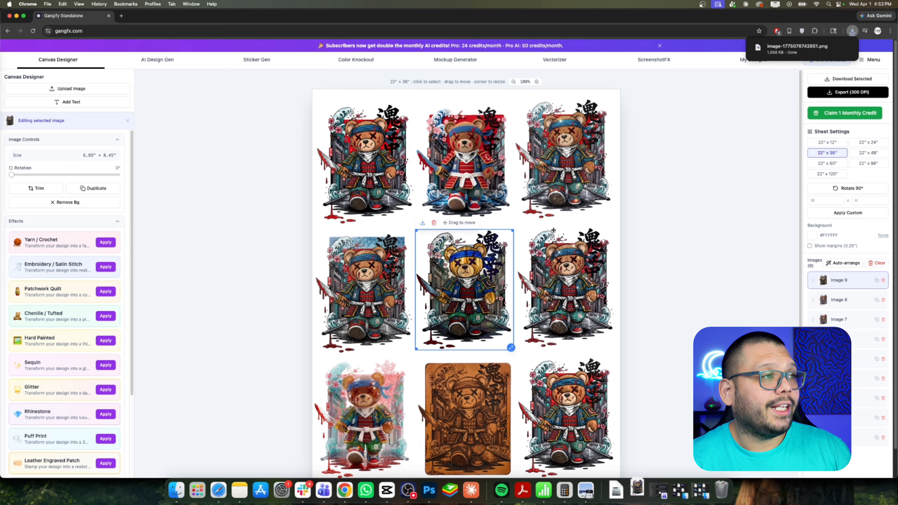
- Load the stained glass bear into the T-shirt Mockup Generator and enlarge it to fill the shirt's chest
{"action": "left_click", "coordinate": [455, 60]}
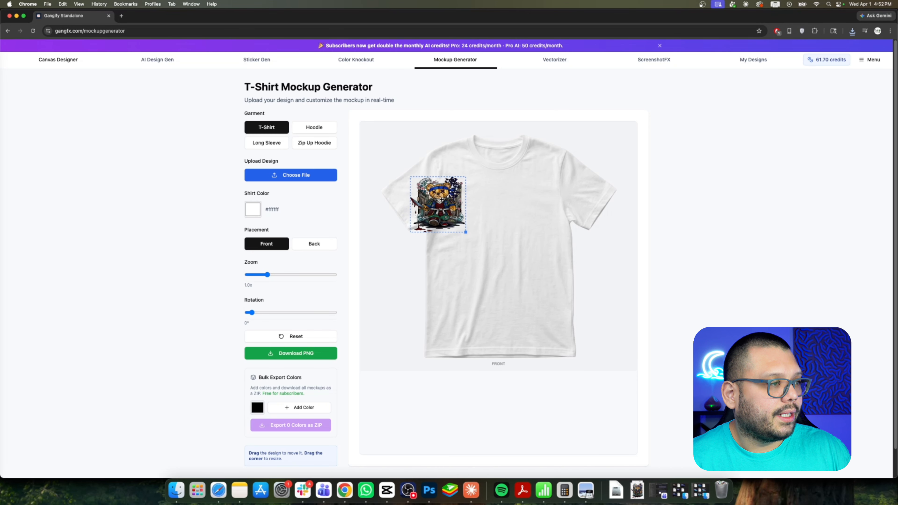
{"action": "left_click_drag", "start_coordinate": [457, 232], "coordinate": [557, 304]}
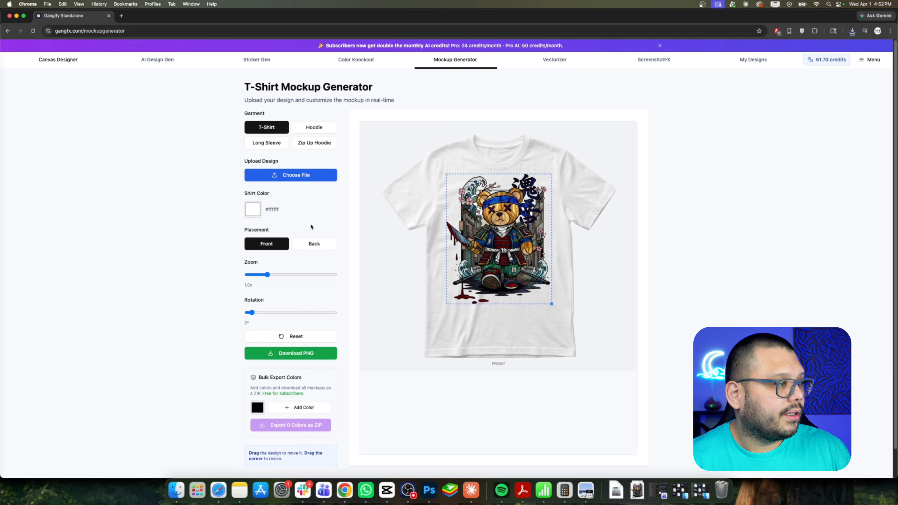
- Set the mockup's shirt color to gray #787878
{"action": "left_click", "coordinate": [258, 213]}
{"action": "left_click_drag", "start_coordinate": [283, 241], "coordinate": [245, 243]}
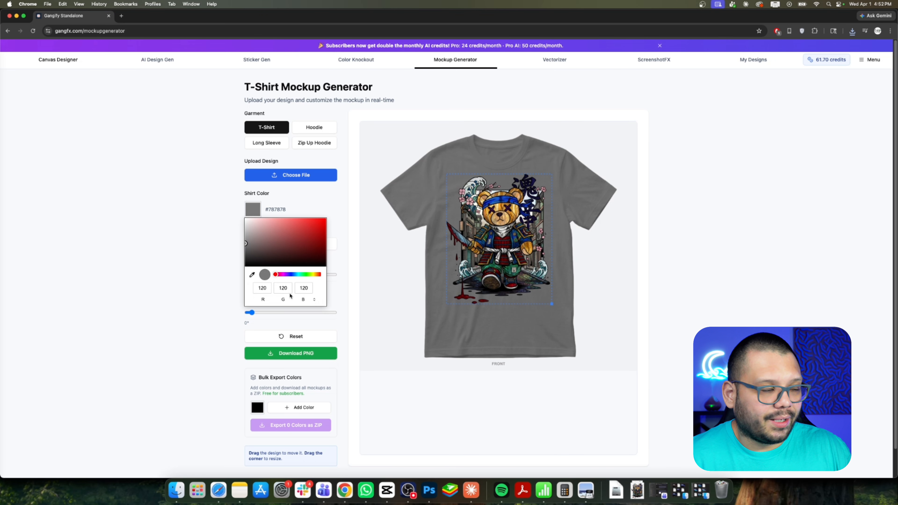
{"action": "left_click", "coordinate": [210, 238]}
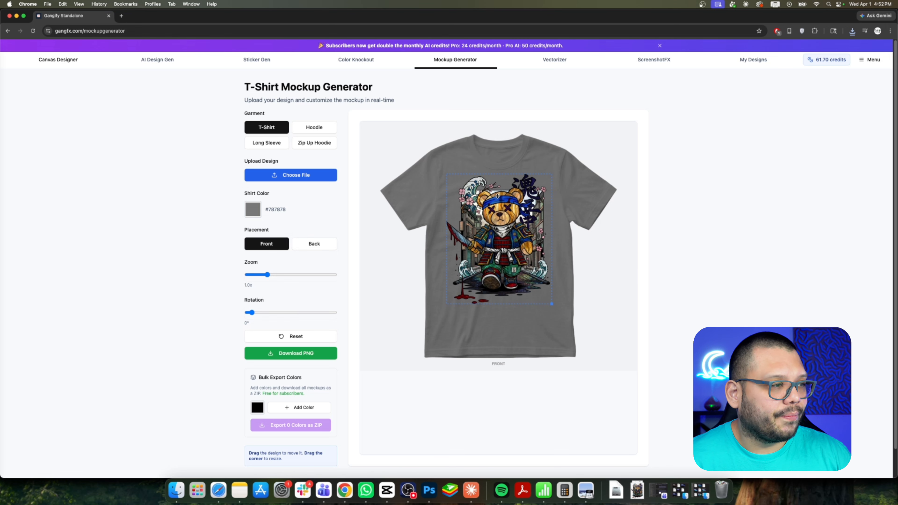
- Nudge the design on the gray shirt, preview it on the back, and return the placement to the front
{"action": "left_click_drag", "start_coordinate": [491, 209], "coordinate": [492, 210]}
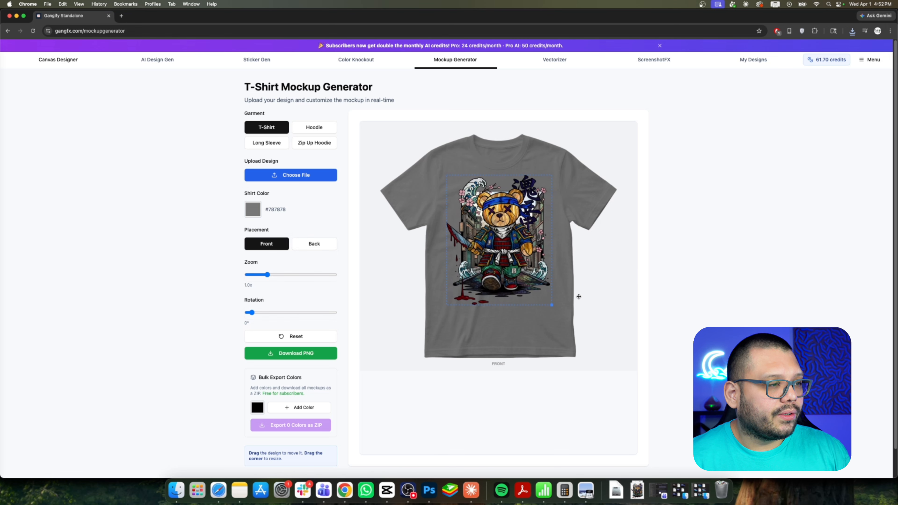
{"action": "left_click", "coordinate": [323, 247]}
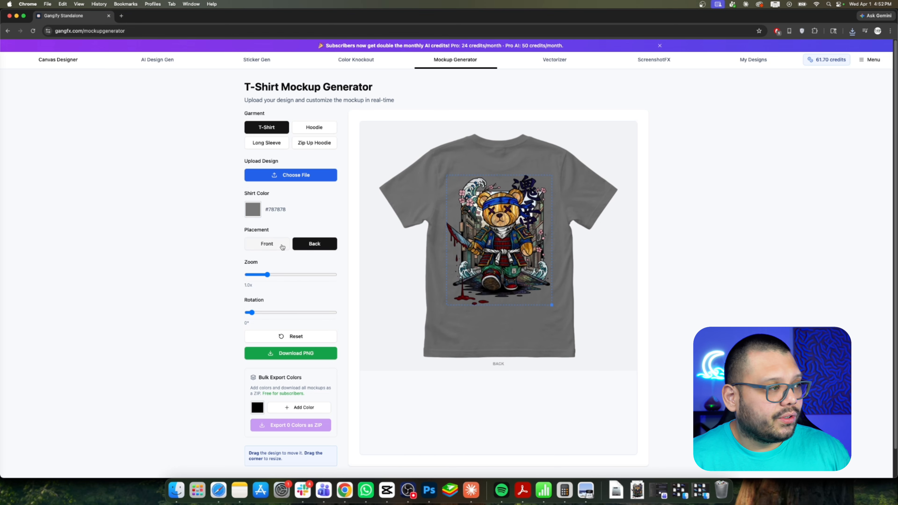
{"action": "left_click", "coordinate": [262, 243]}
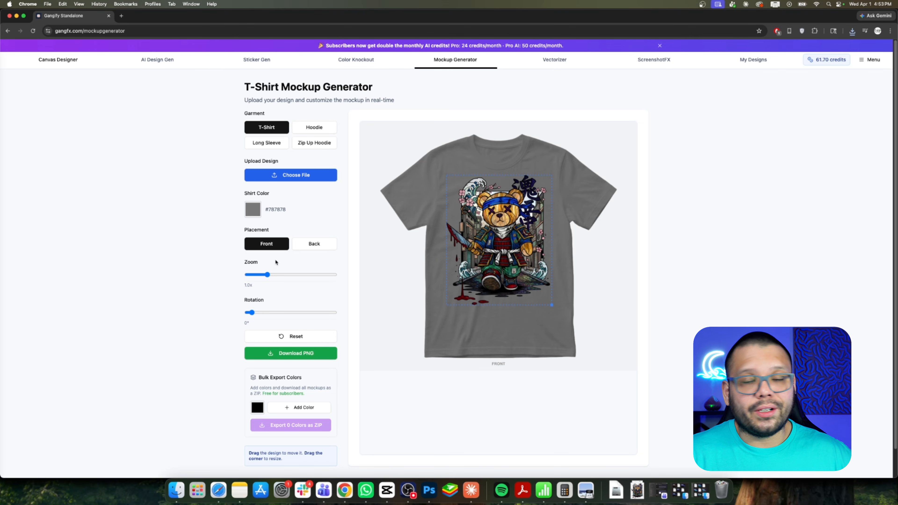
- Add pure red #ff0000 to the mockup's bulk export colors
{"action": "scroll", "coordinate": [303, 264], "scroll_direction": "down", "scroll_amount": 1}
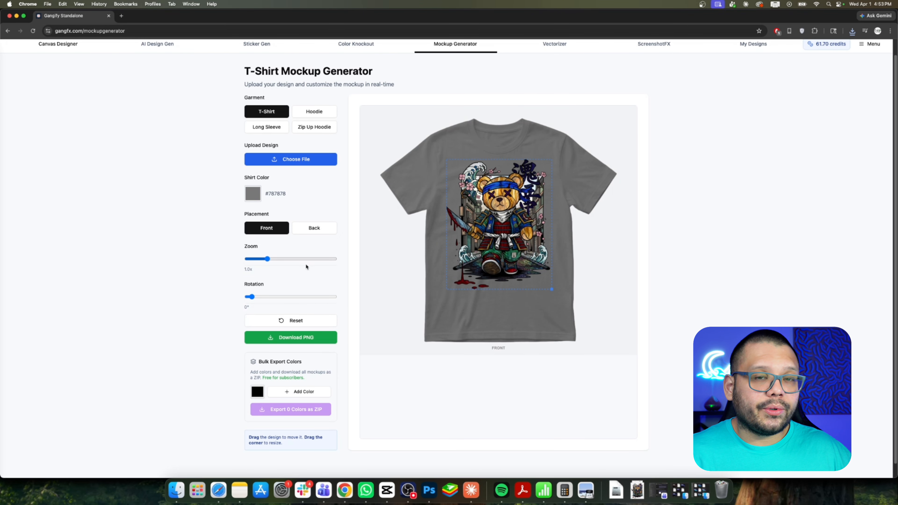
{"action": "scroll", "coordinate": [309, 264], "scroll_direction": "down", "scroll_amount": 1}
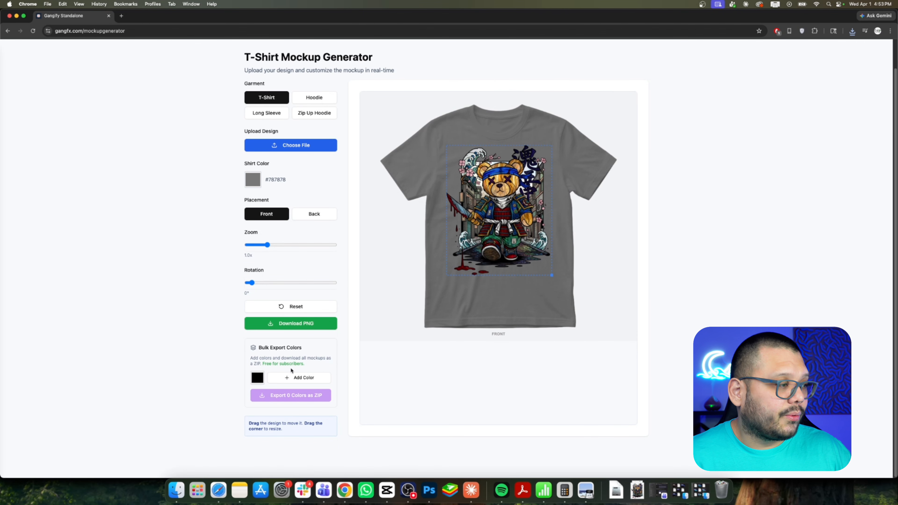
{"action": "left_click", "coordinate": [262, 381]}
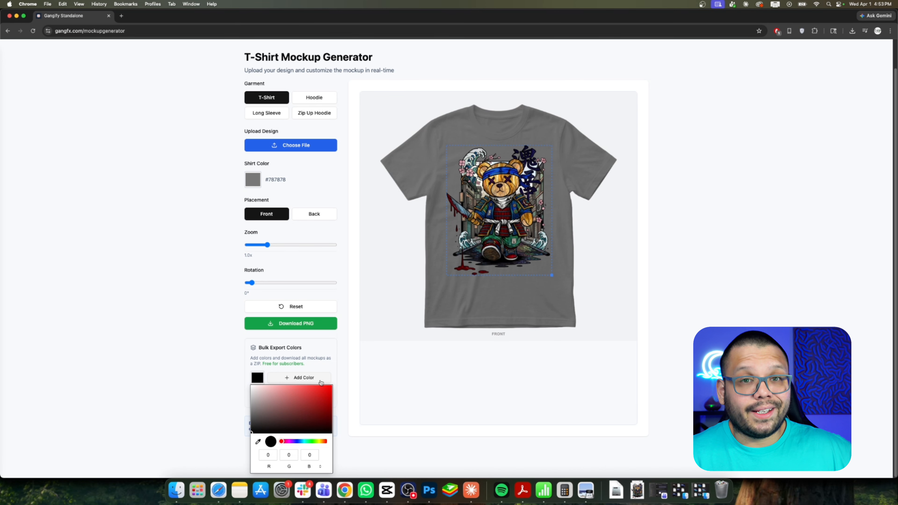
{"action": "left_click", "coordinate": [285, 401]}
{"action": "left_click_drag", "start_coordinate": [285, 400], "coordinate": [323, 387]}
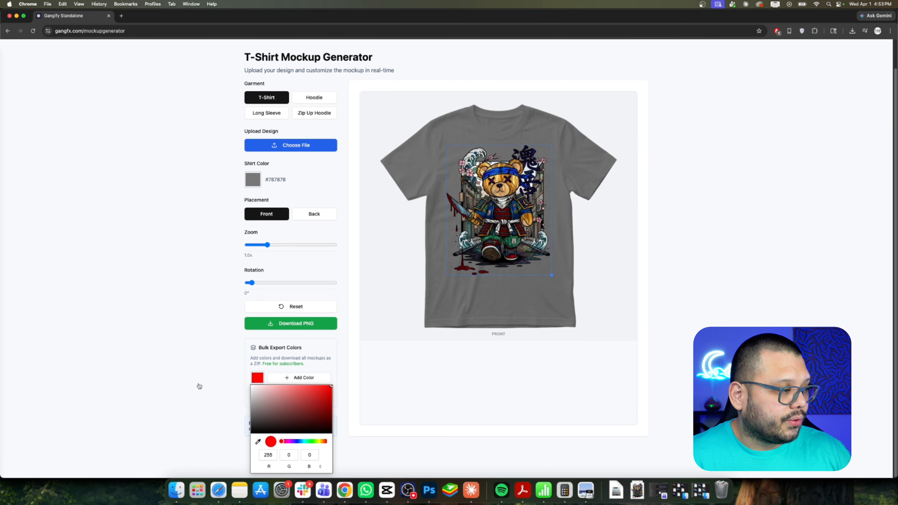
{"action": "left_click", "coordinate": [282, 378]}
- Add gray #969696 and black #000000 to the bulk export colors
{"action": "left_click", "coordinate": [257, 383]}
{"action": "left_click_drag", "start_coordinate": [255, 403], "coordinate": [222, 409]}
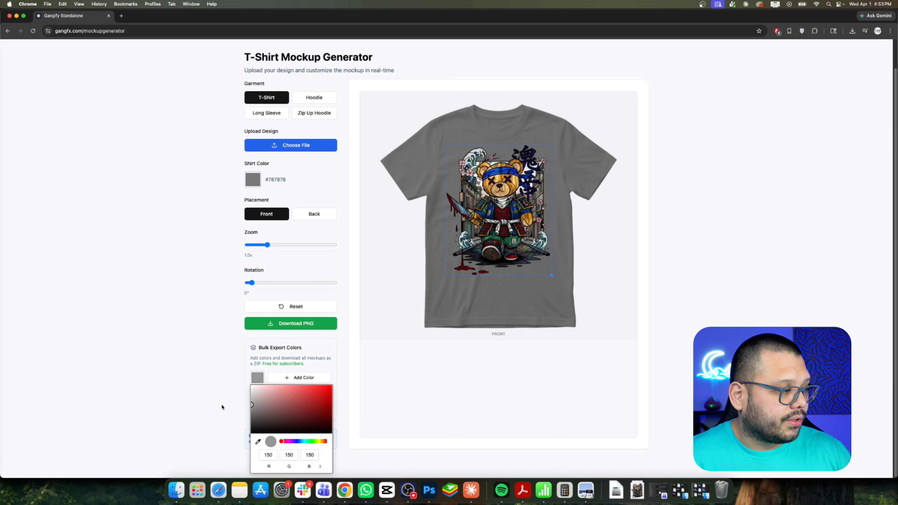
{"action": "left_click", "coordinate": [312, 380]}
{"action": "left_click", "coordinate": [258, 377]}
{"action": "left_click", "coordinate": [254, 432]}
{"action": "left_click", "coordinate": [283, 380]}
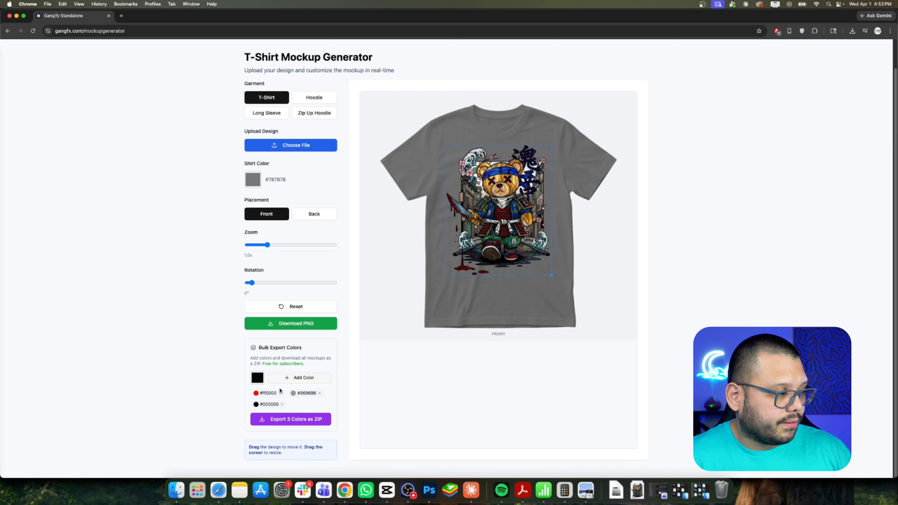
- Add blue #0022cc and bright green #00ff7b to the bulk export colors
{"action": "left_click", "coordinate": [257, 378]}
{"action": "left_click", "coordinate": [298, 441]}
{"action": "left_click_drag", "start_coordinate": [330, 414], "coordinate": [342, 397]}
{"action": "left_click", "coordinate": [258, 379]}
{"action": "left_click", "coordinate": [252, 400]}
{"action": "left_click", "coordinate": [309, 441]}
{"action": "left_click_drag", "start_coordinate": [264, 395], "coordinate": [332, 385]}
{"action": "left_click", "coordinate": [287, 377]}
- Add yellow #fbff00 to the bulk export colors
{"action": "left_click", "coordinate": [258, 377]}
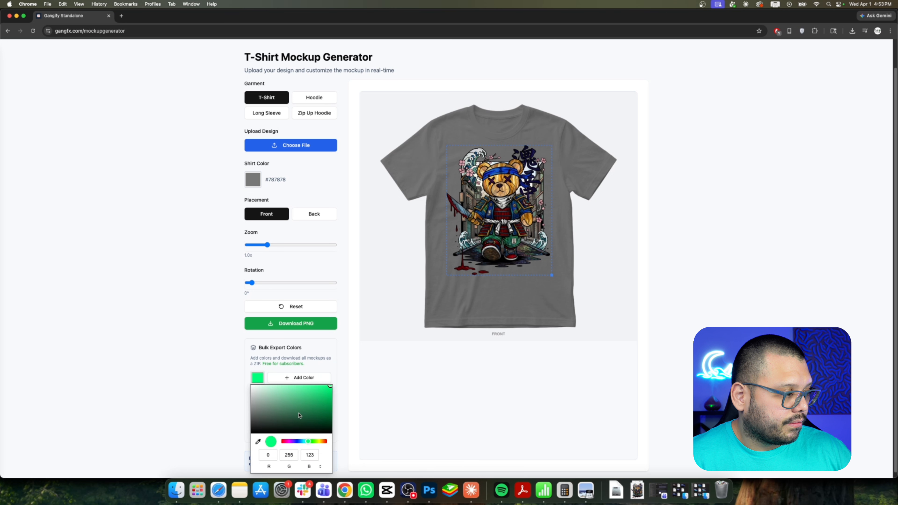
{"action": "left_click", "coordinate": [320, 441]}
{"action": "left_click", "coordinate": [287, 378]}
{"action": "left_click", "coordinate": [258, 378]}
{"action": "left_click", "coordinate": [326, 442]}
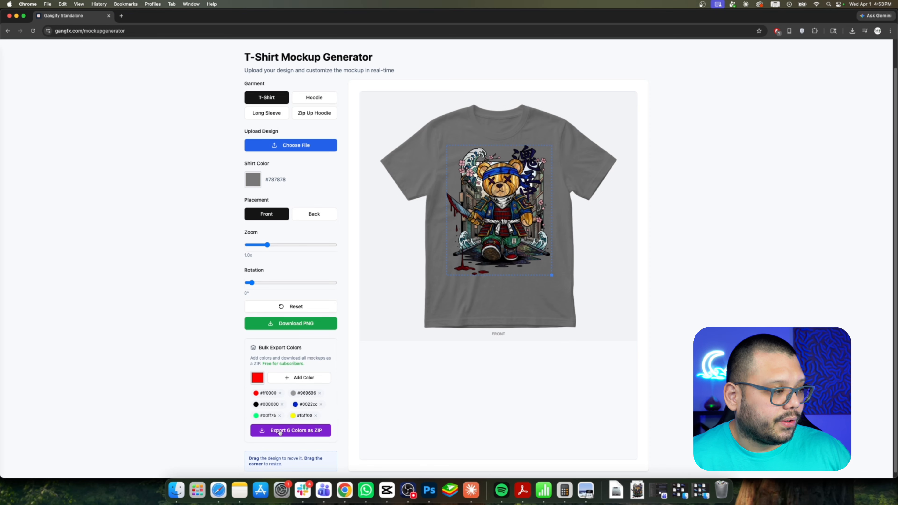
- Export the T-shirt mockups in all six colors as a ZIP and look over the extracted images in Finder
{"action": "left_click", "coordinate": [324, 431]}
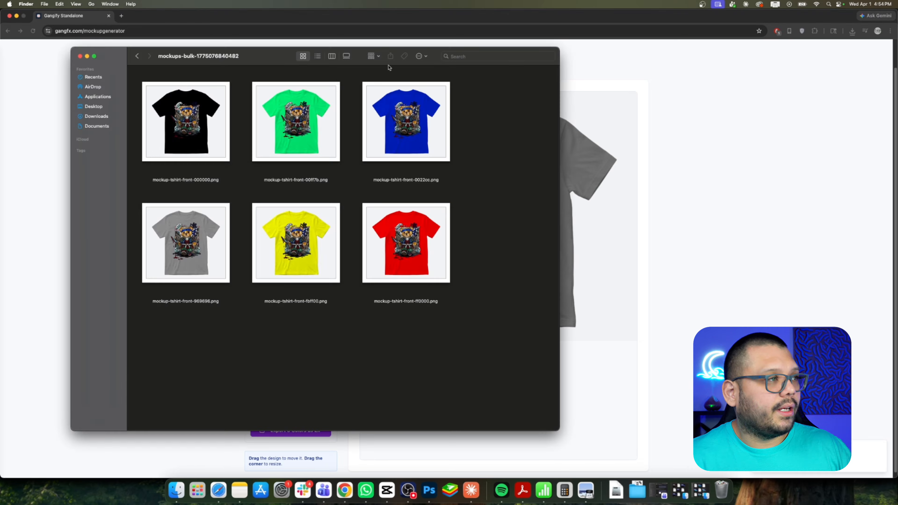
{"action": "double_click", "coordinate": [388, 68]}
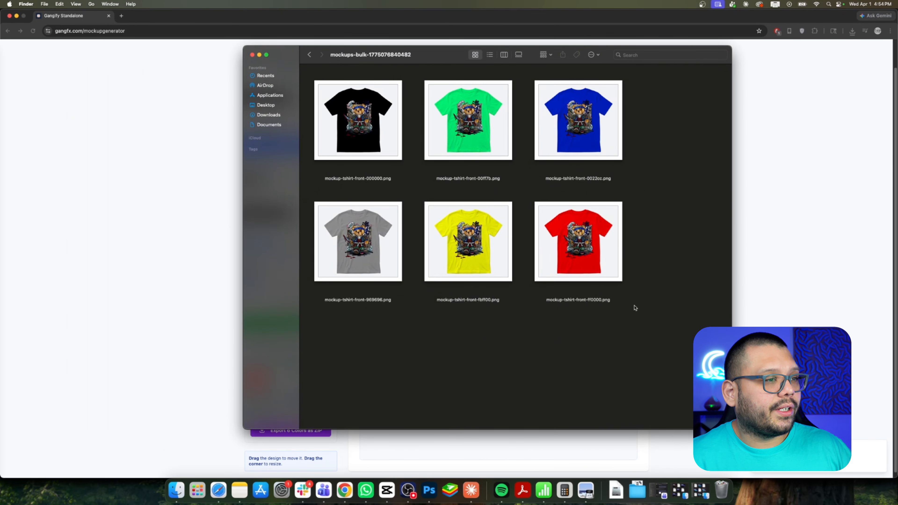
{"action": "left_click_drag", "start_coordinate": [665, 331], "coordinate": [306, 69]}
{"action": "left_click", "coordinate": [564, 352]}
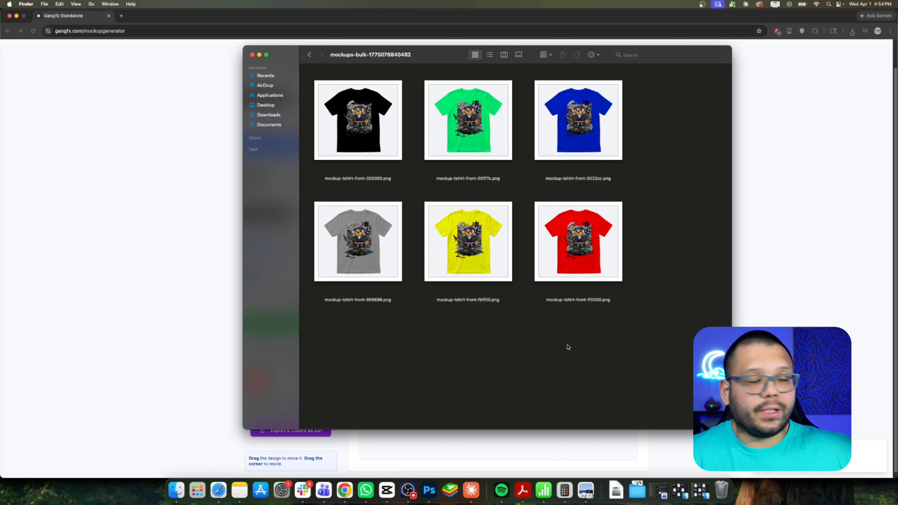
{"action": "left_click", "coordinate": [796, 216]}
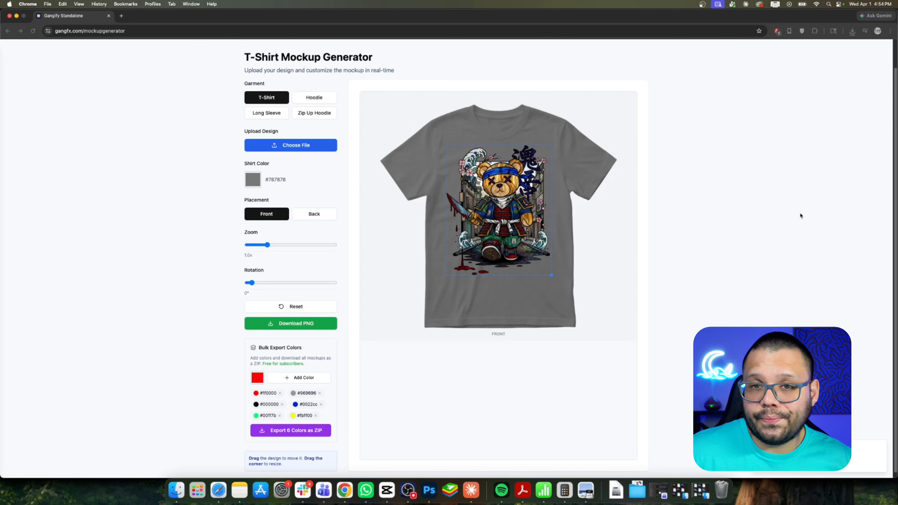
- Change the mockup garment to a hoodie and move the bear design down below the hood
{"action": "scroll", "coordinate": [323, 393], "scroll_direction": "down", "scroll_amount": 1}
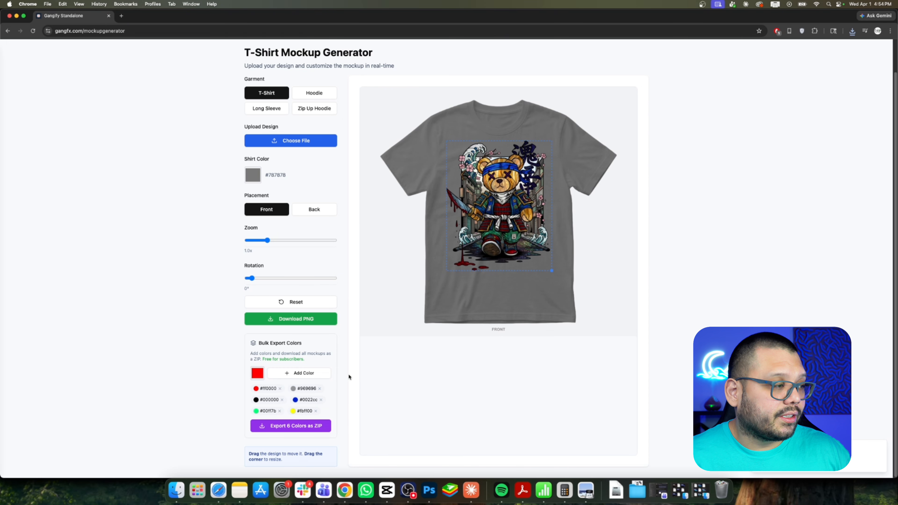
{"action": "scroll", "coordinate": [333, 373], "scroll_direction": "up", "scroll_amount": 2}
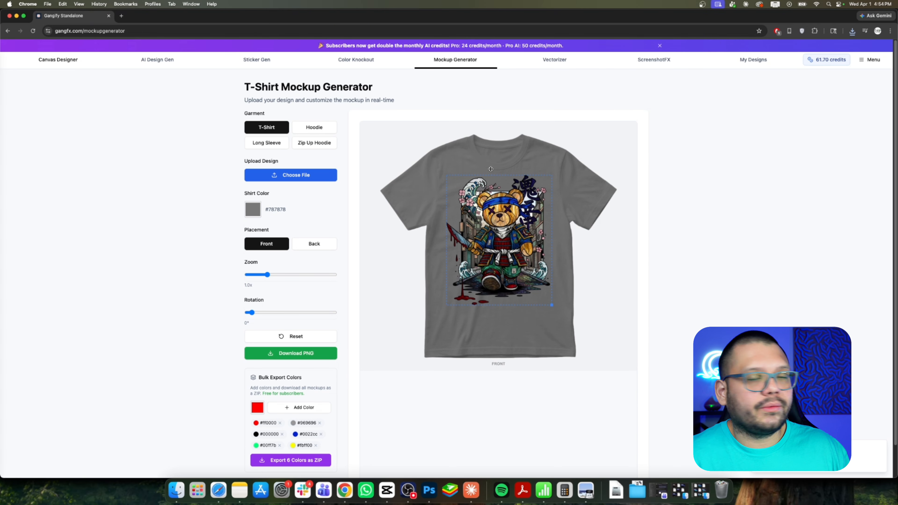
{"action": "left_click", "coordinate": [314, 127]}
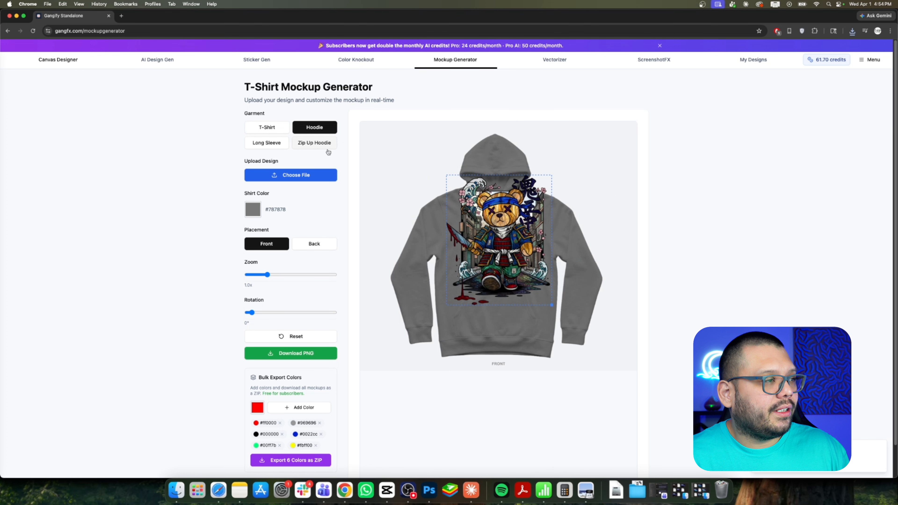
{"action": "left_click_drag", "start_coordinate": [493, 247], "coordinate": [497, 275]}
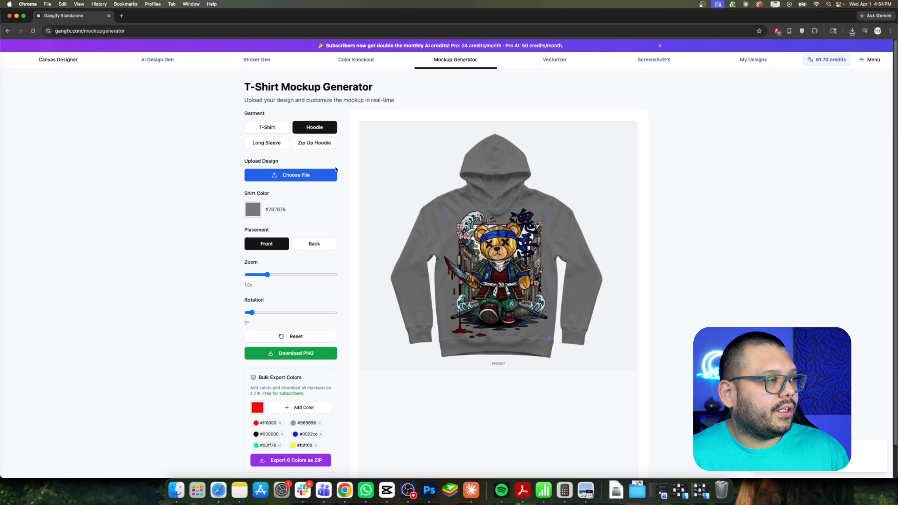
- Preview the zip-up hoodie, switch the garment to long sleeve, and move the design up onto its chest
{"action": "left_click", "coordinate": [315, 143]}
{"action": "left_click", "coordinate": [271, 144]}
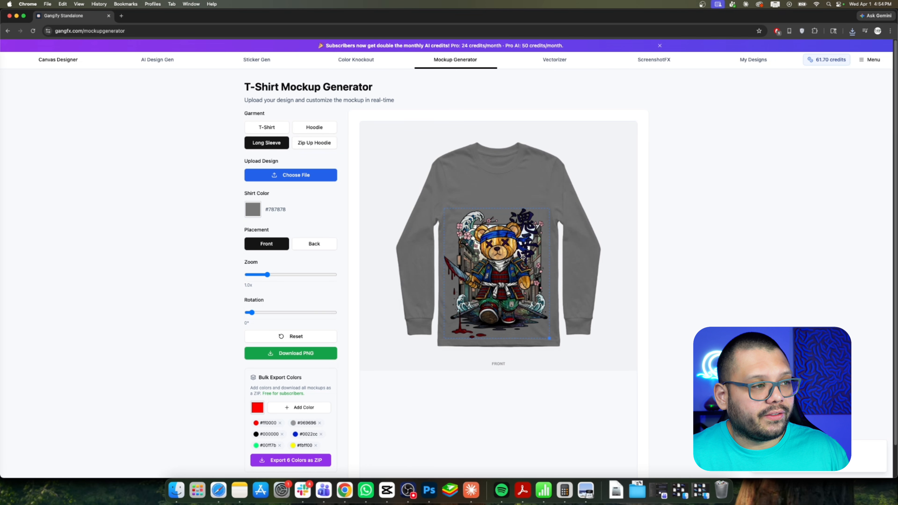
{"action": "left_click_drag", "start_coordinate": [524, 259], "coordinate": [524, 235]}
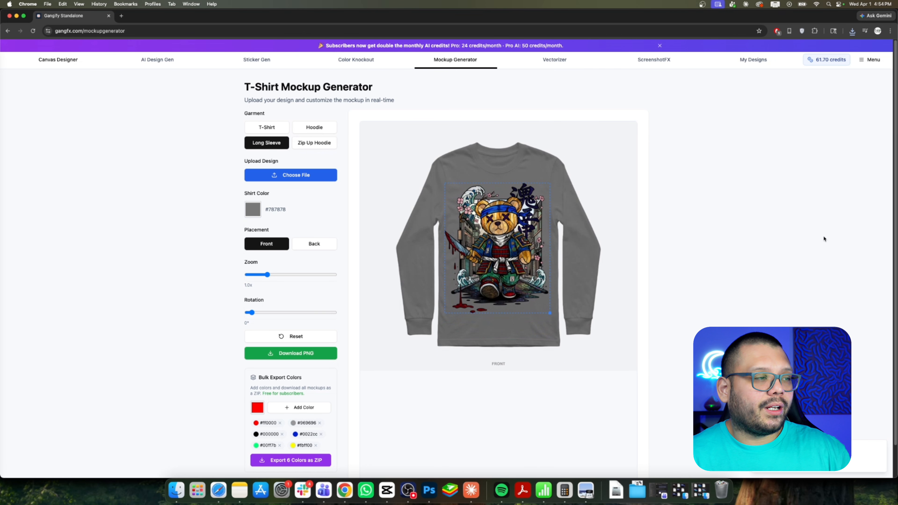